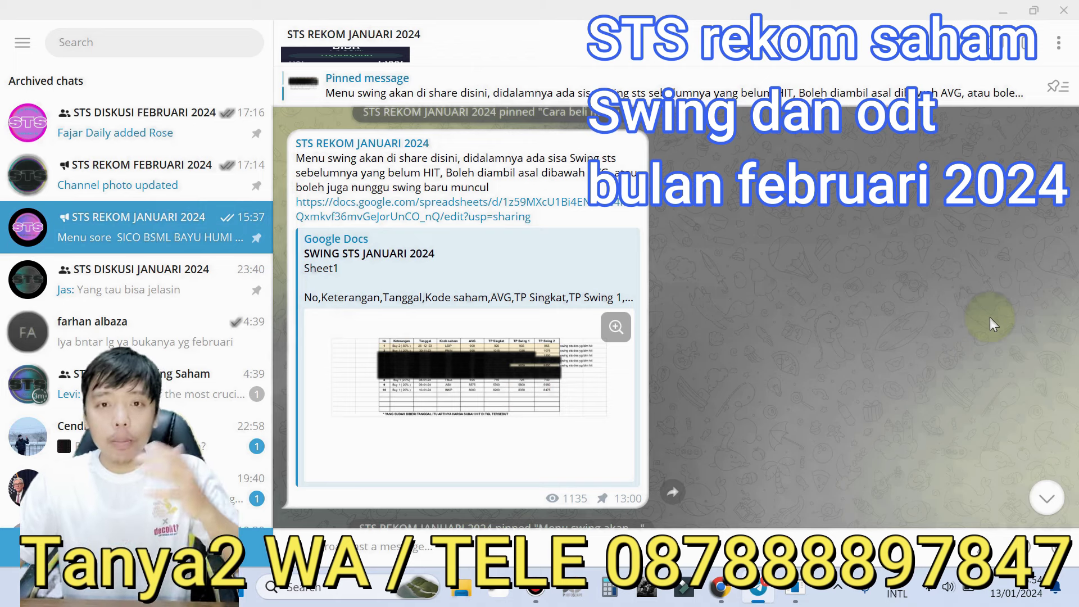
Step: View the STS REKOM FEBRUARI 2024 channel and the STS DISKUSI FEBRUARI 2024 group among the archived chats
{"action": "left_click", "coordinate": [138, 177]}
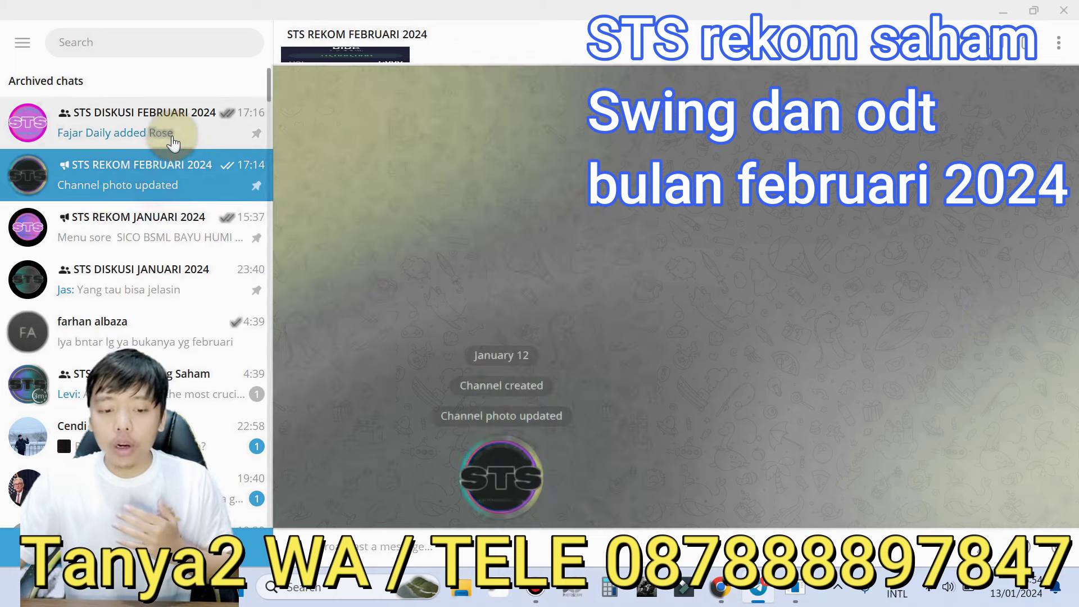
{"action": "left_click", "coordinate": [137, 131]}
{"action": "left_click", "coordinate": [113, 175]}
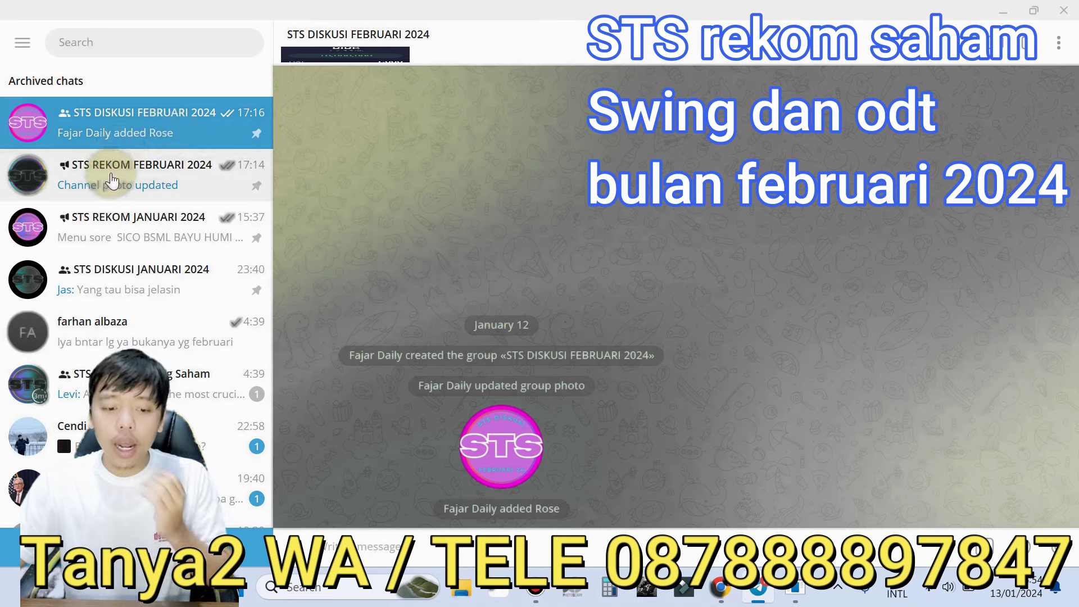
{"action": "left_click", "coordinate": [190, 179]}
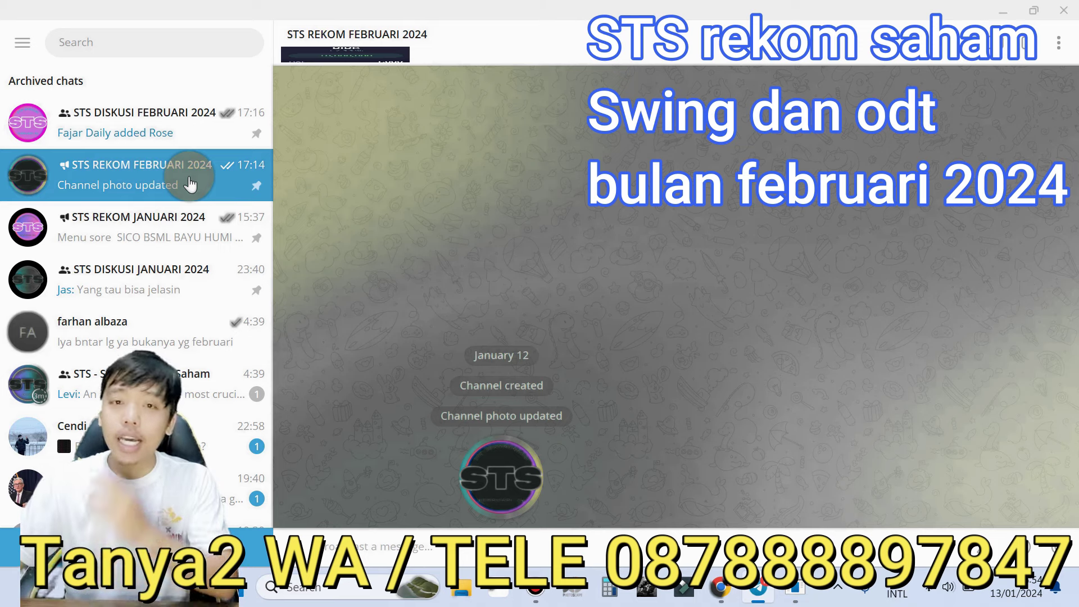
Step: View the swing menu post in the STS REKOM JANUARI 2024 channel and the SWING STS JANUARI 2024 spreadsheet in Chrome
{"action": "left_click", "coordinate": [135, 227]}
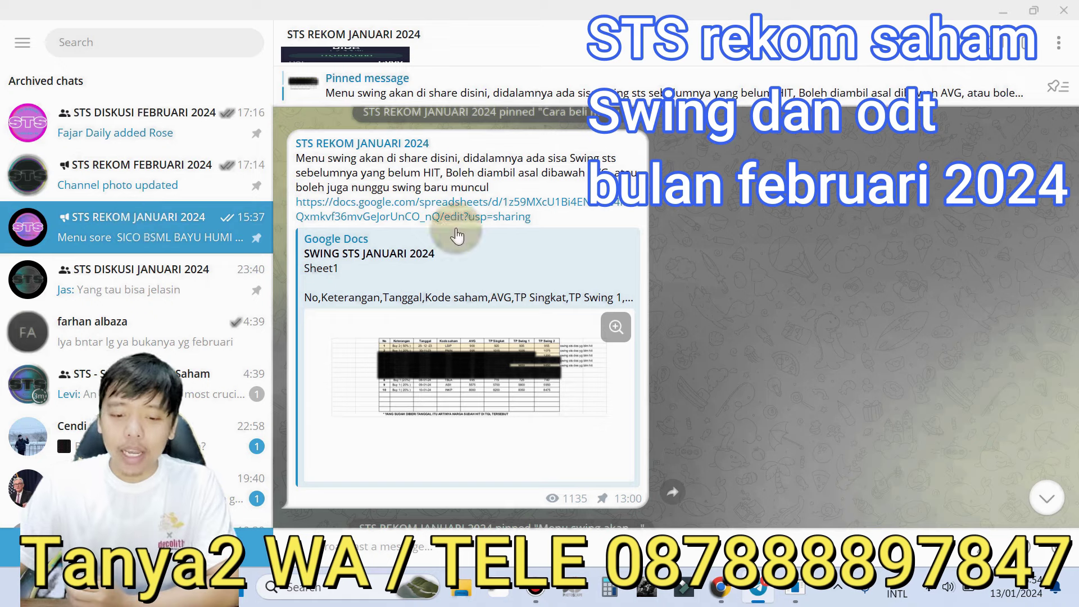
{"action": "left_click", "coordinate": [465, 262]}
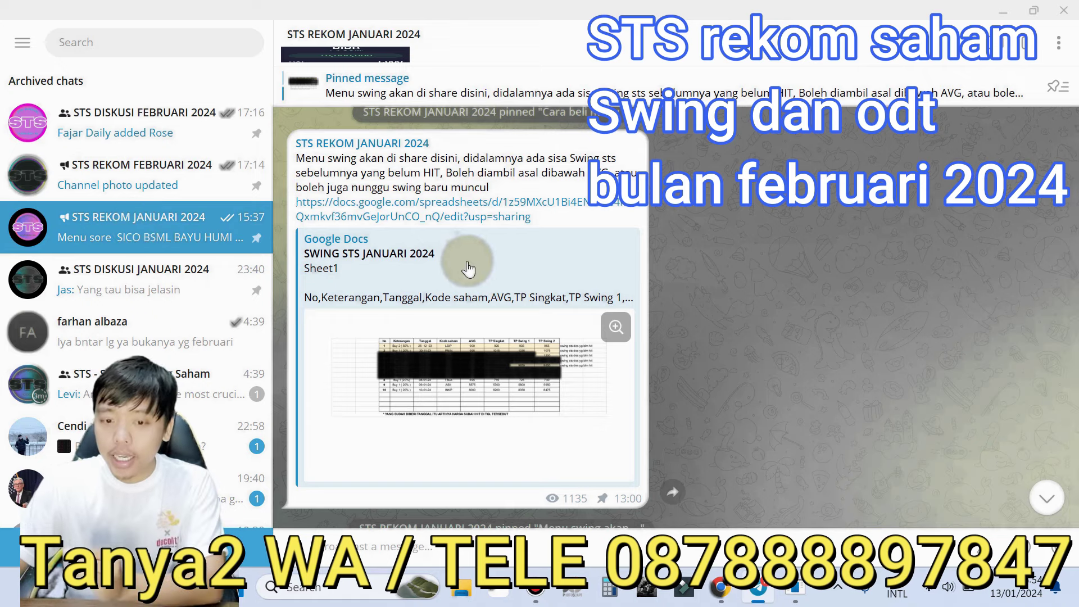
{"action": "left_click", "coordinate": [721, 588]}
{"action": "left_click", "coordinate": [539, 18]}
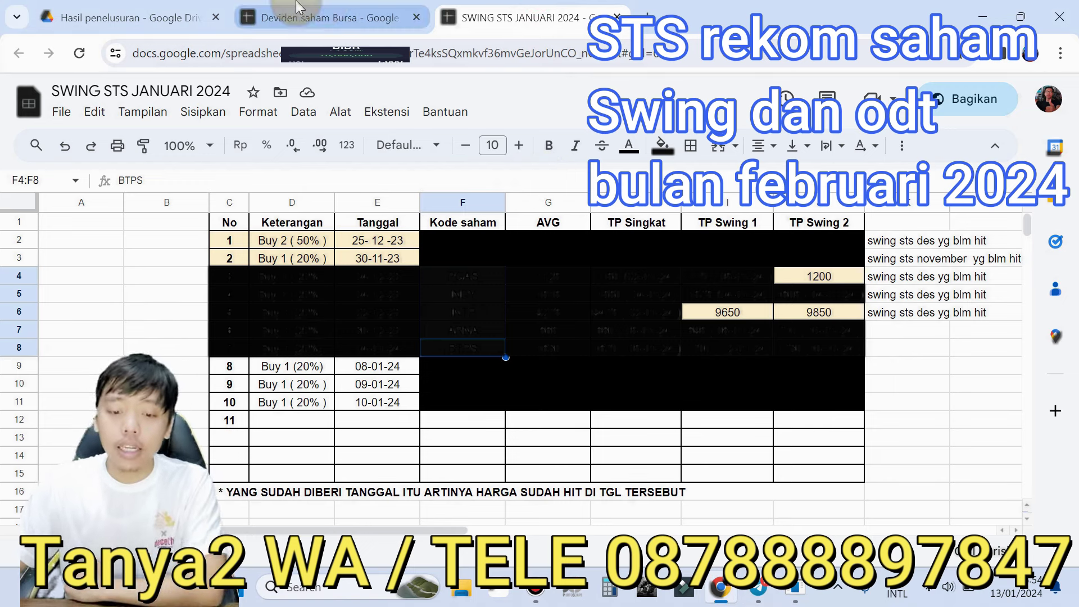
Step: Return to Telegram and read through the daily stock picks and their follow-up messages in the STS REKOM JANUARI 2024 channel
{"action": "left_click", "coordinate": [728, 593]}
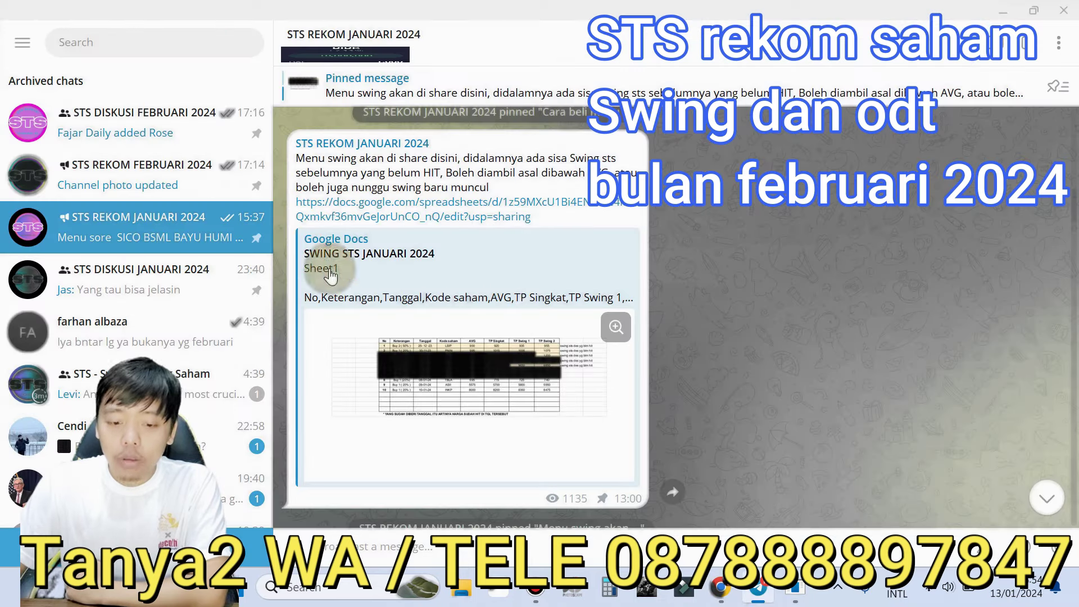
{"action": "scroll", "coordinate": [498, 380], "scroll_direction": "down", "scroll_amount": 10}
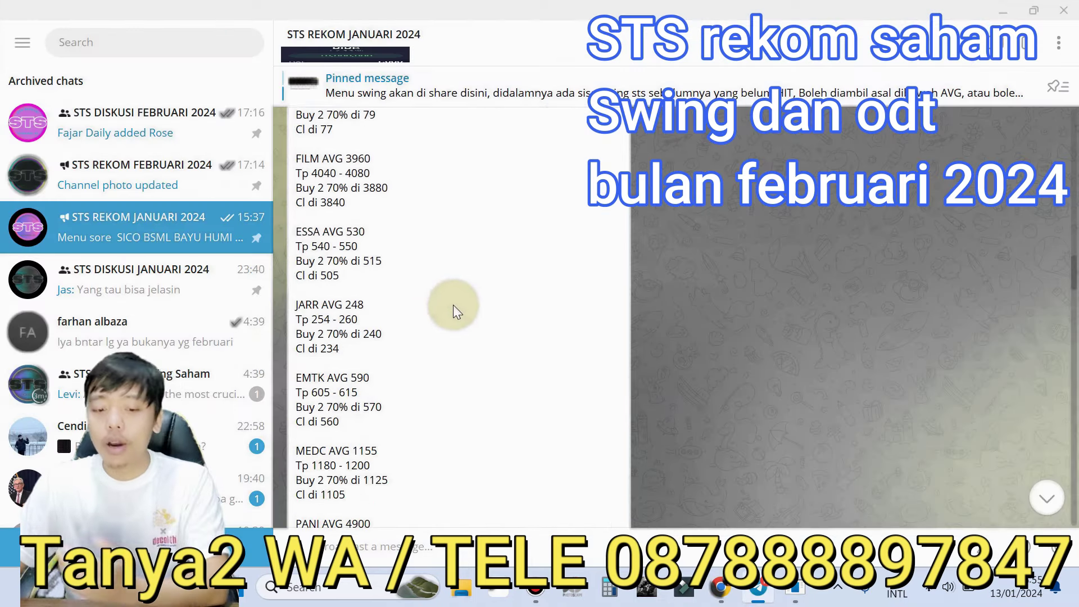
{"action": "scroll", "coordinate": [453, 305], "scroll_direction": "down", "scroll_amount": 15}
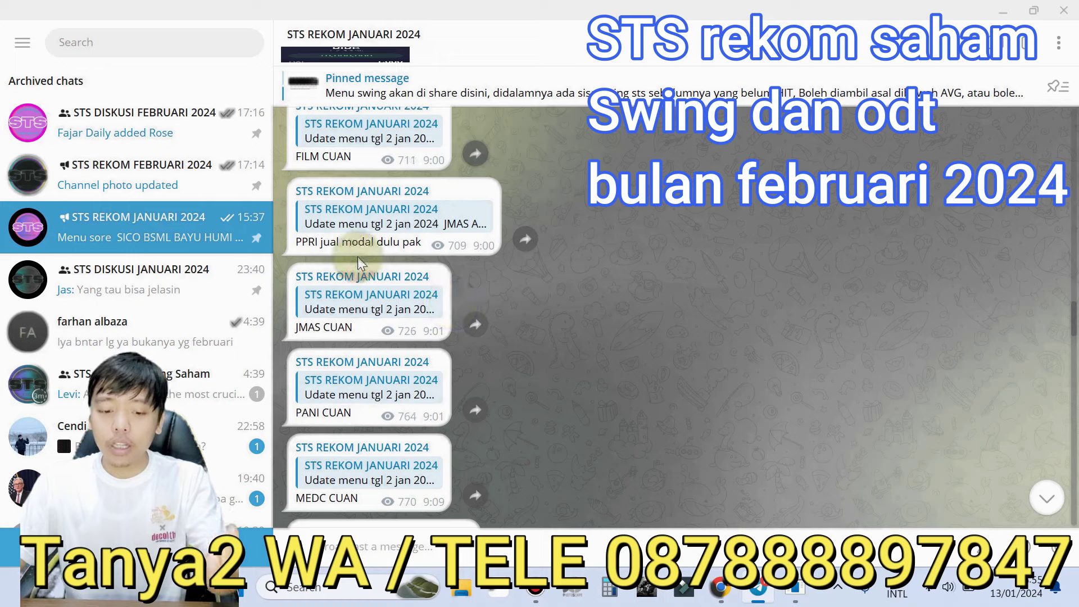
{"action": "scroll", "coordinate": [377, 286], "scroll_direction": "down", "scroll_amount": 5}
{"action": "scroll", "coordinate": [395, 315], "scroll_direction": "down", "scroll_amount": 10}
{"action": "scroll", "coordinate": [394, 311], "scroll_direction": "down", "scroll_amount": 2}
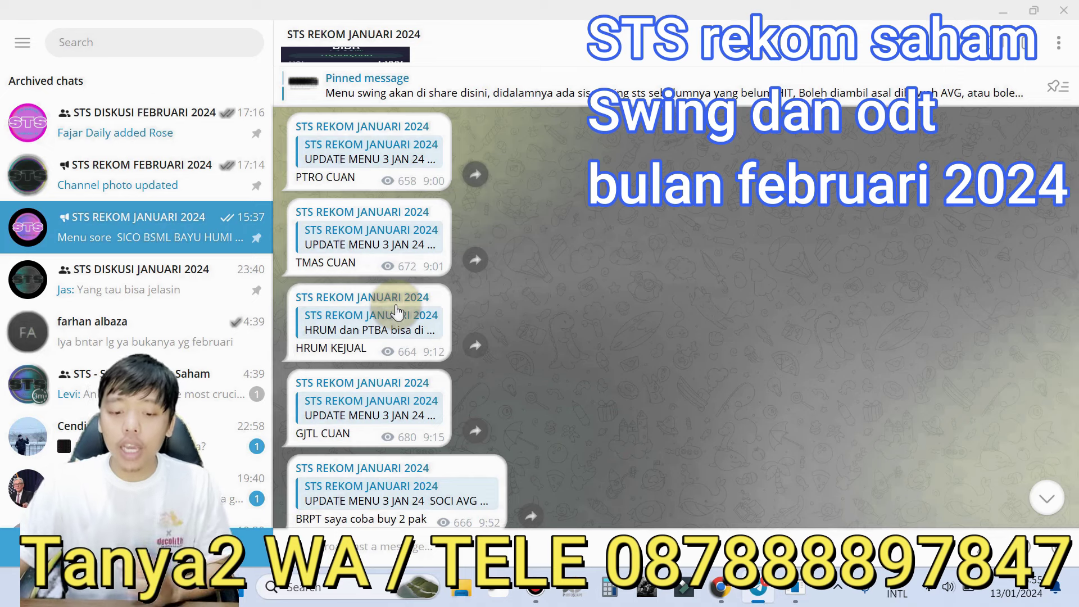
{"action": "scroll", "coordinate": [397, 311], "scroll_direction": "down", "scroll_amount": 1}
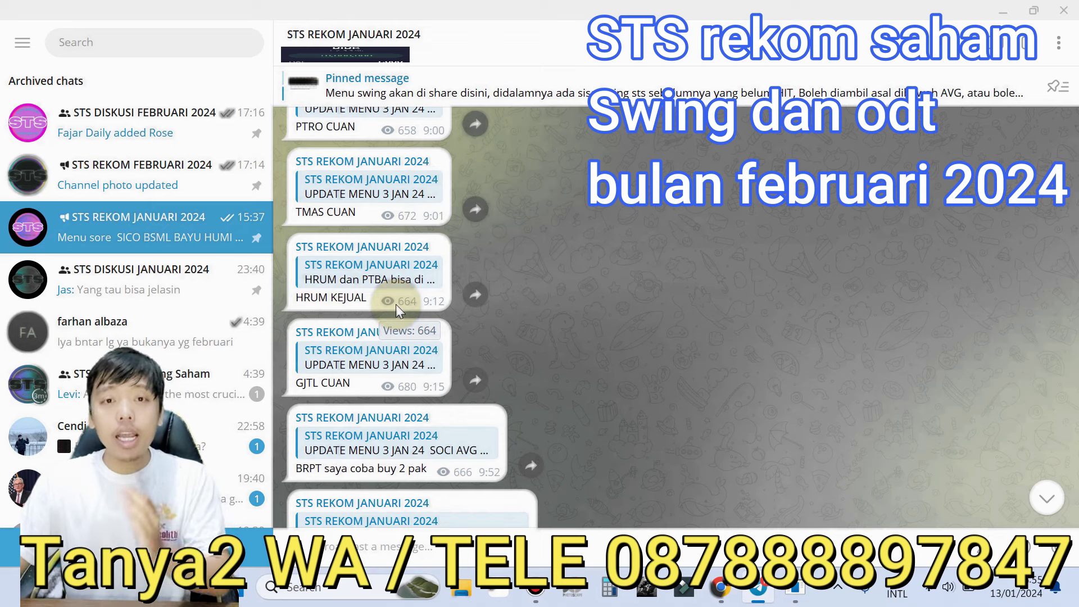
Step: Switch to the Deviden saham Bursa spreadsheet in Chrome and highlight the dividend months F2:F7 and estimates G2:G7
{"action": "left_click", "coordinate": [723, 592]}
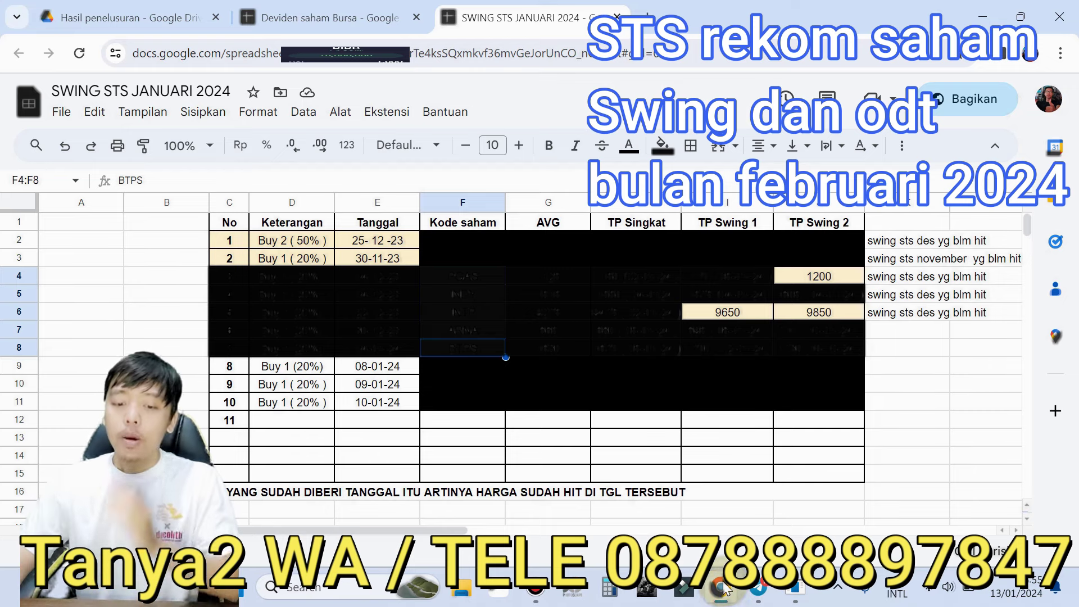
{"action": "left_click", "coordinate": [365, 18]}
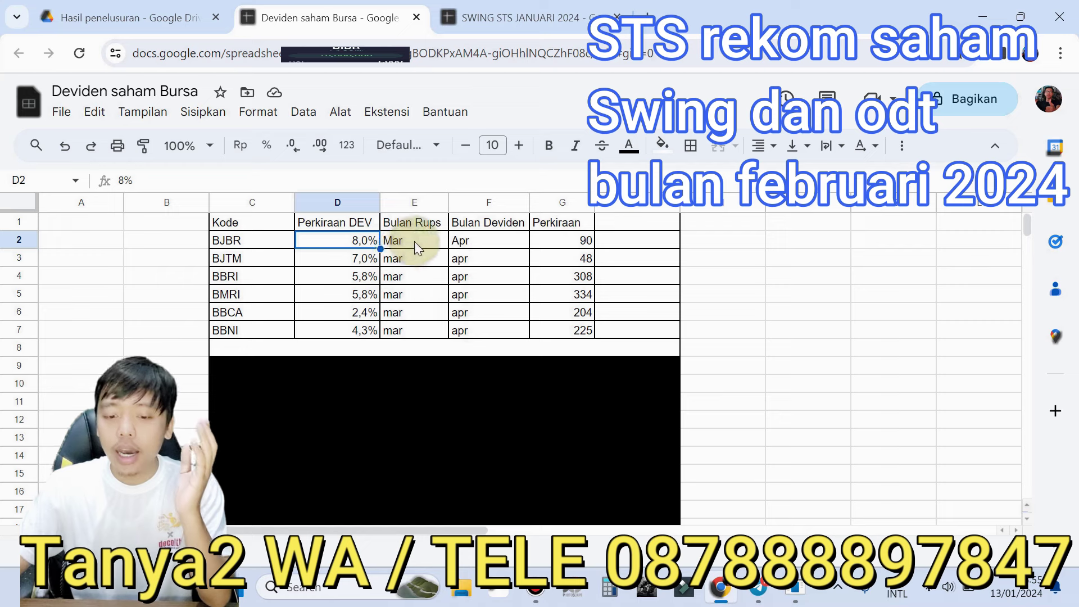
{"action": "left_click", "coordinate": [485, 242]}
{"action": "left_click_drag", "start_coordinate": [487, 243], "coordinate": [491, 329]}
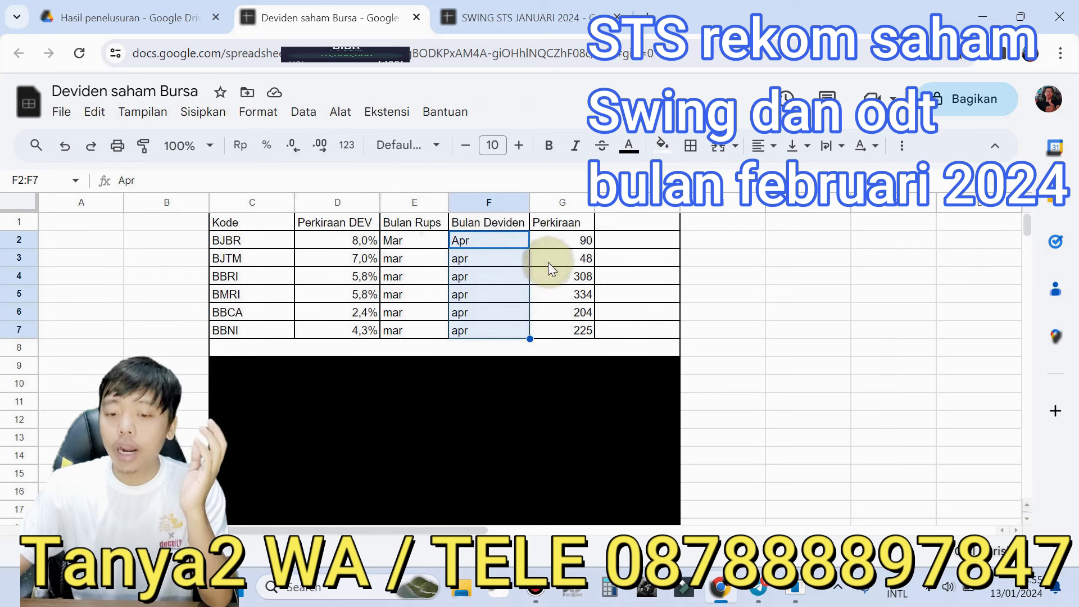
{"action": "left_click_drag", "start_coordinate": [574, 241], "coordinate": [593, 322]}
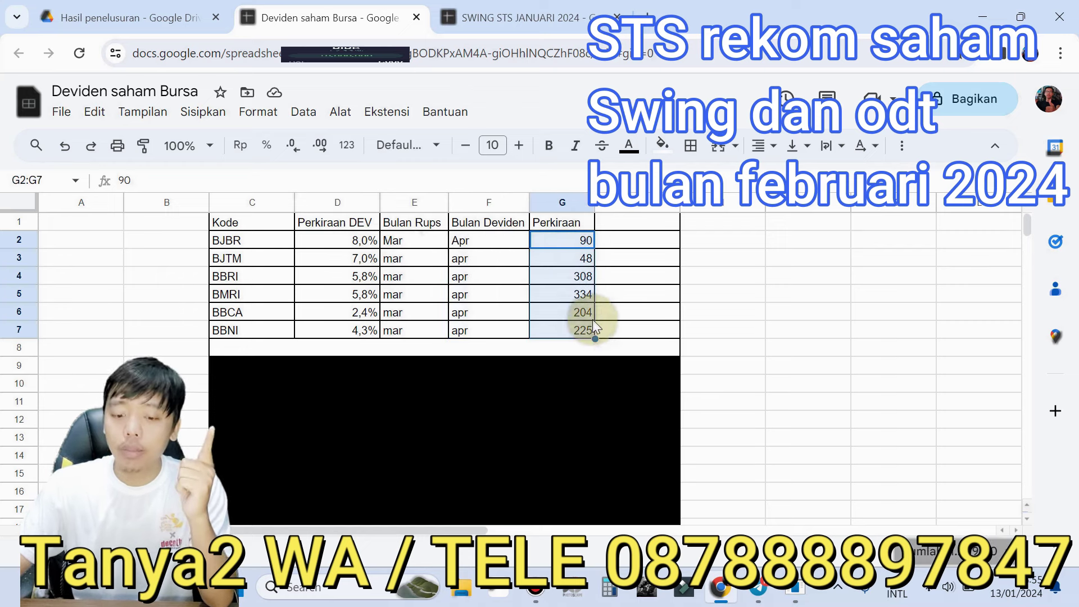
Step: Look through the rest of the dividend list and highlight the PNGO entry in C29:F29
{"action": "scroll", "coordinate": [593, 324], "scroll_direction": "down", "scroll_amount": 20}
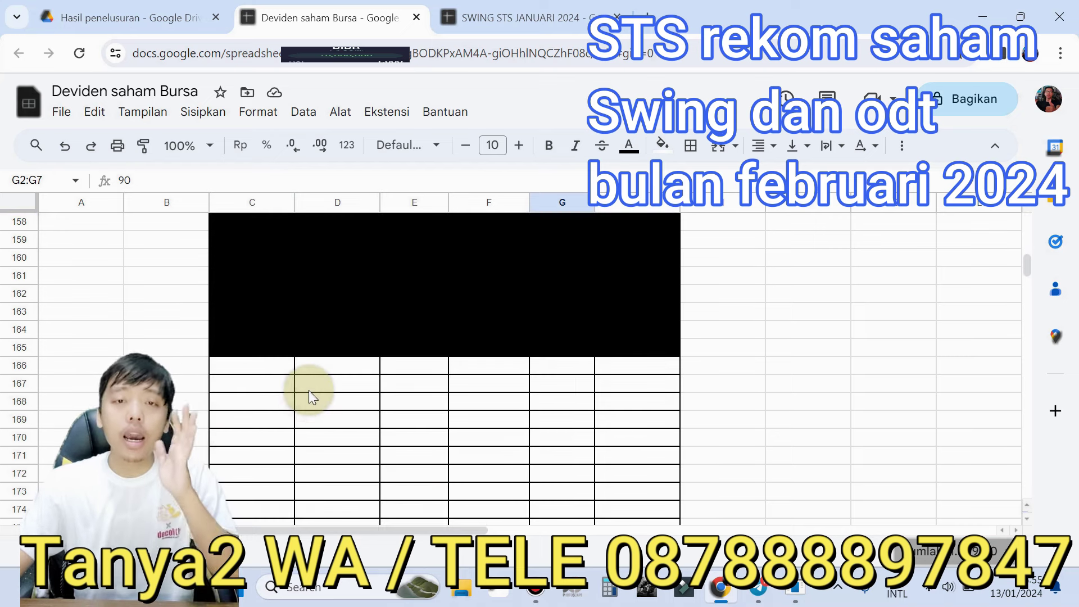
{"action": "scroll", "coordinate": [311, 389], "scroll_direction": "up", "scroll_amount": 20}
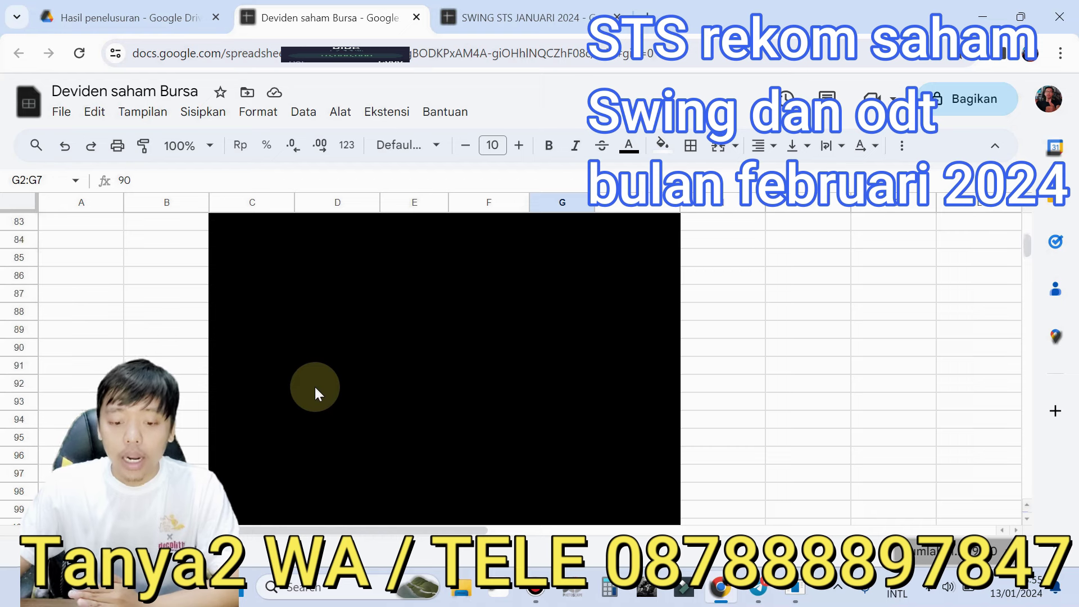
{"action": "scroll", "coordinate": [315, 380], "scroll_direction": "up", "scroll_amount": 11}
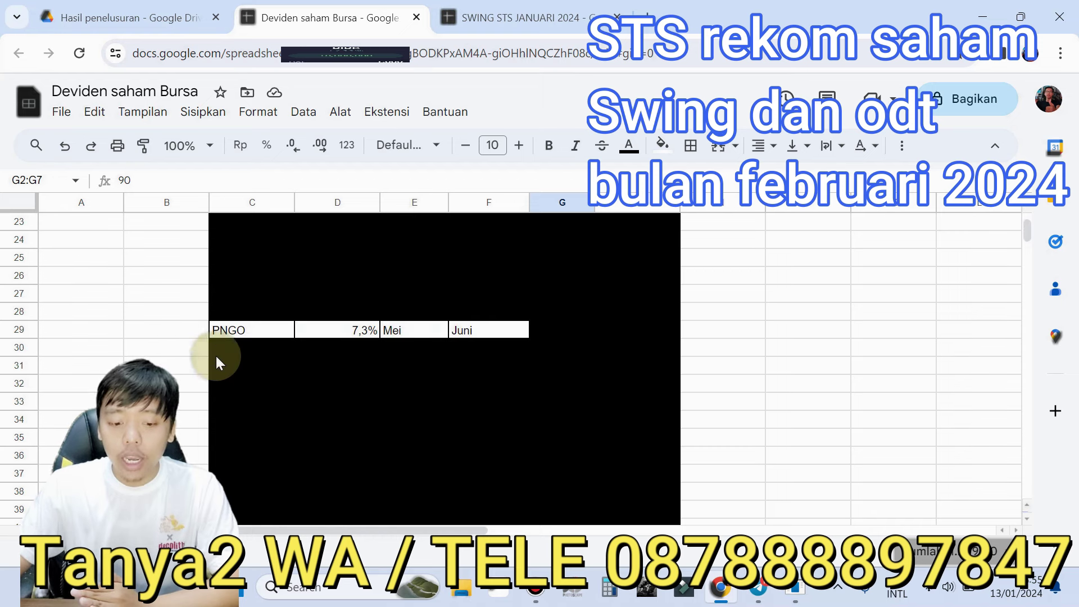
{"action": "left_click", "coordinate": [226, 329]}
{"action": "left_click_drag", "start_coordinate": [226, 329], "coordinate": [469, 328]}
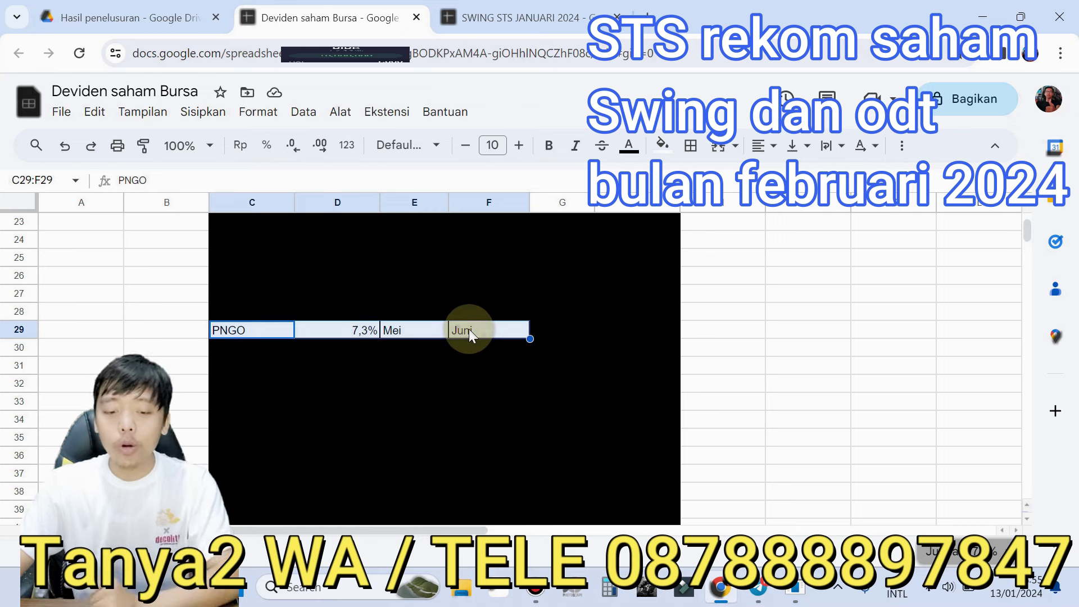
{"action": "left_click", "coordinate": [497, 330]}
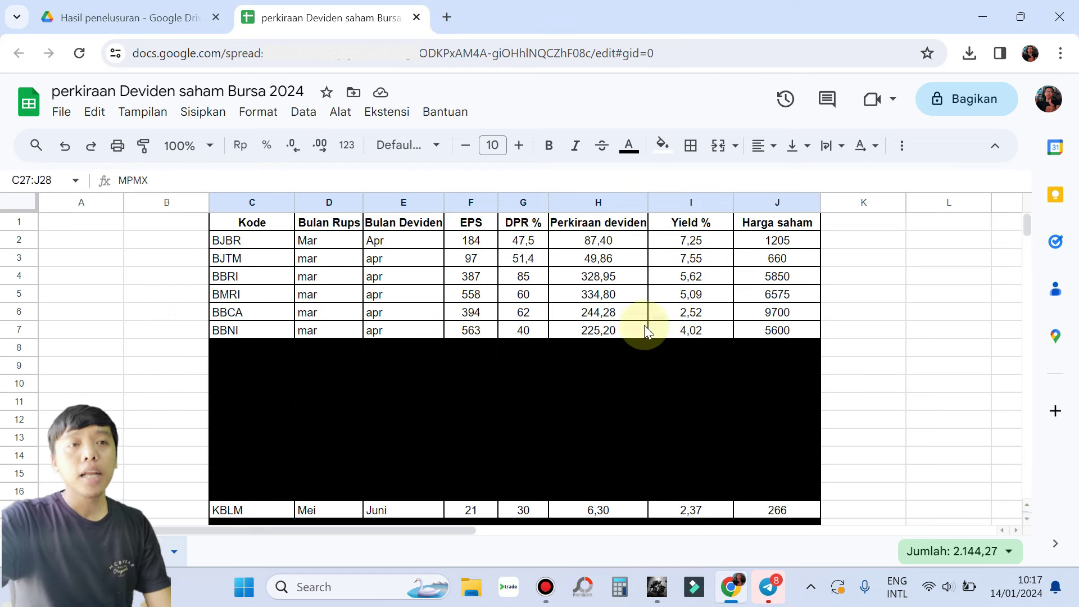
Step: Examine BJBR's EPS, DPR, estimated dividend, share price and yield cells in row 2 of the perkiraan Deviden saham Bursa 2024 sheet
{"action": "left_click", "coordinate": [240, 241]}
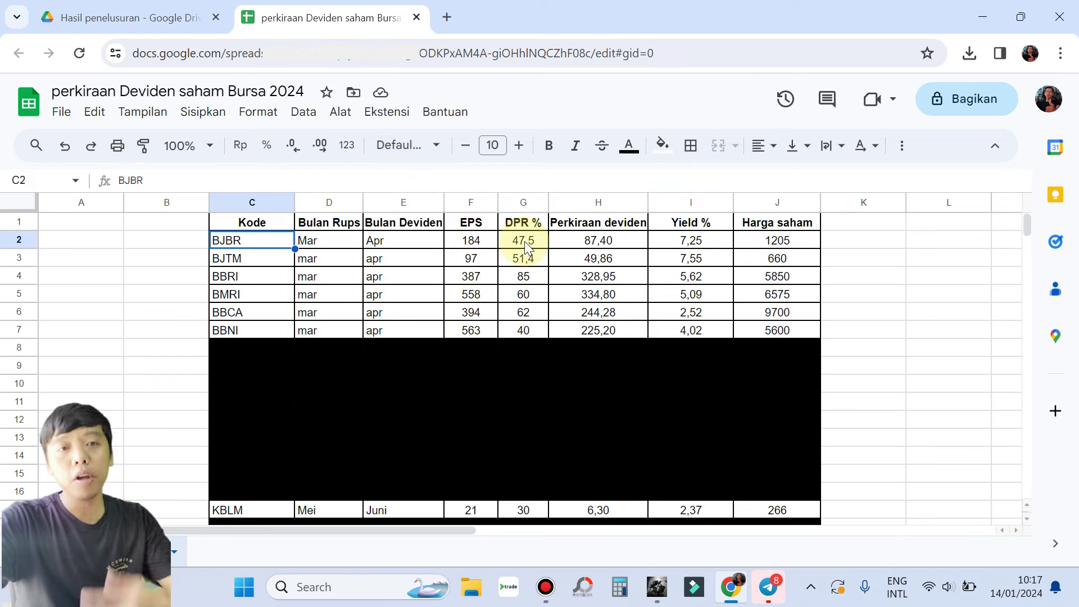
{"action": "left_click", "coordinate": [466, 247]}
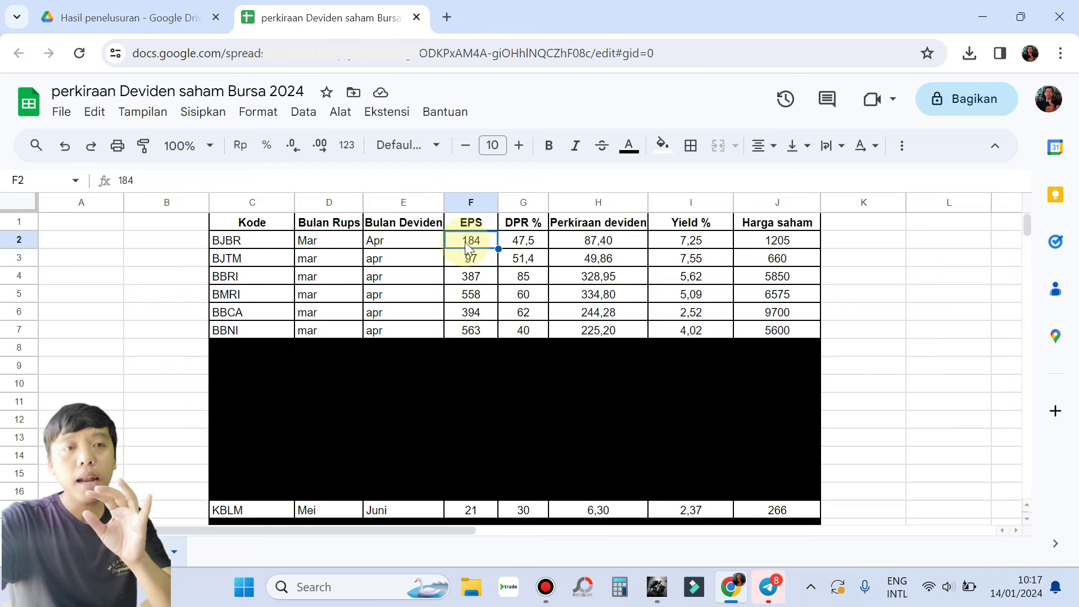
{"action": "left_click", "coordinate": [533, 245]}
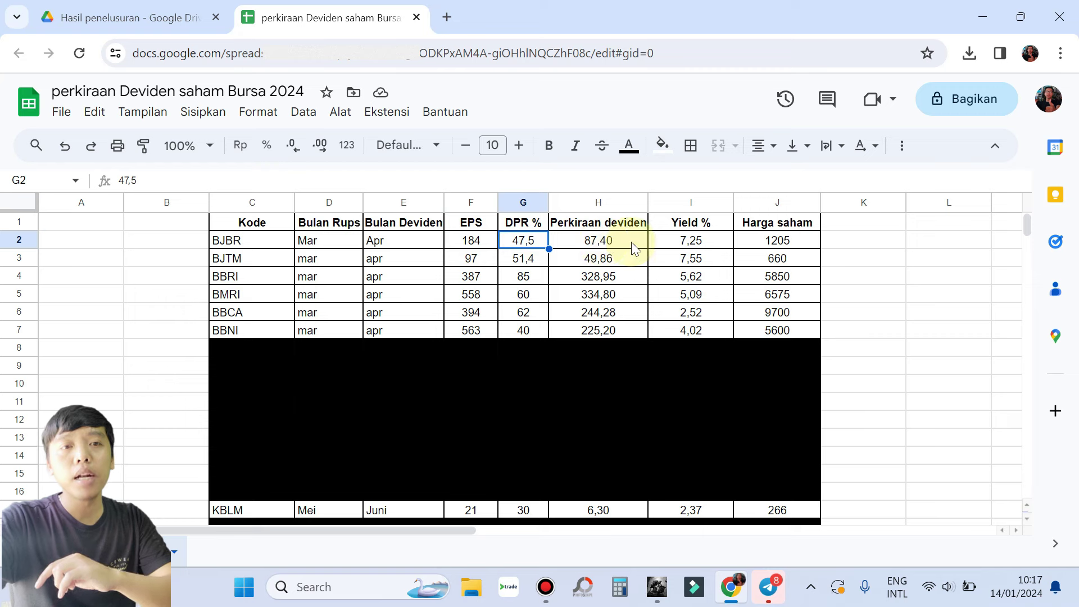
{"action": "left_click", "coordinate": [613, 243]}
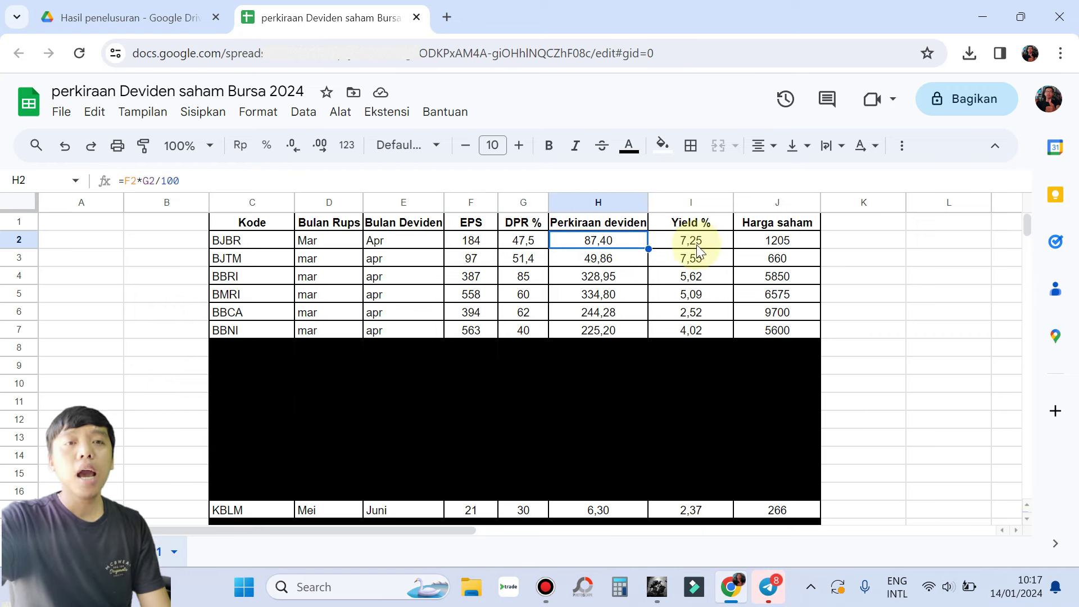
{"action": "left_click", "coordinate": [764, 240]}
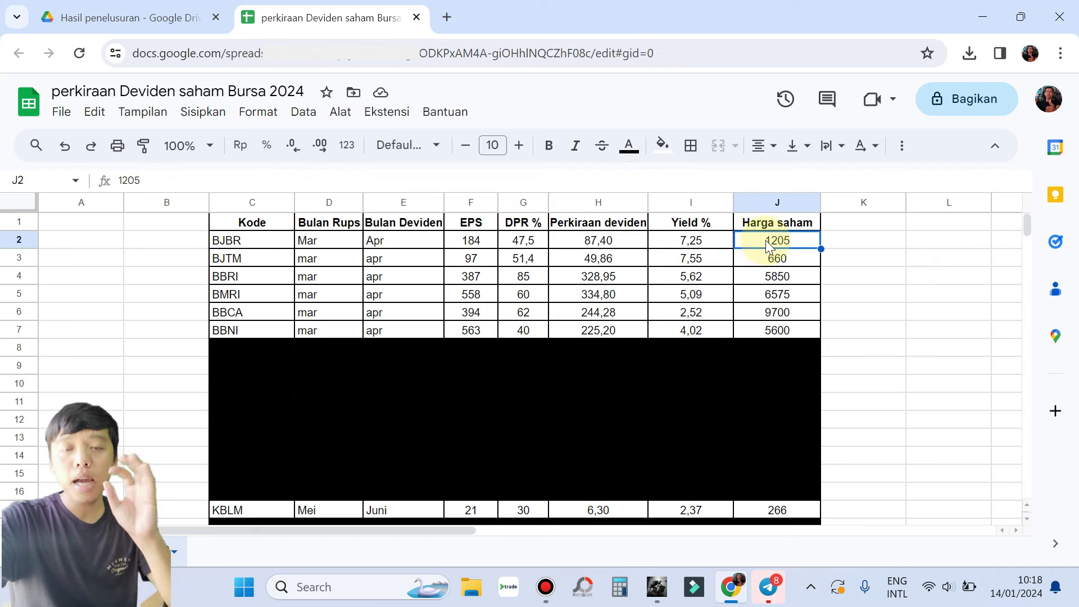
{"action": "left_click", "coordinate": [691, 245]}
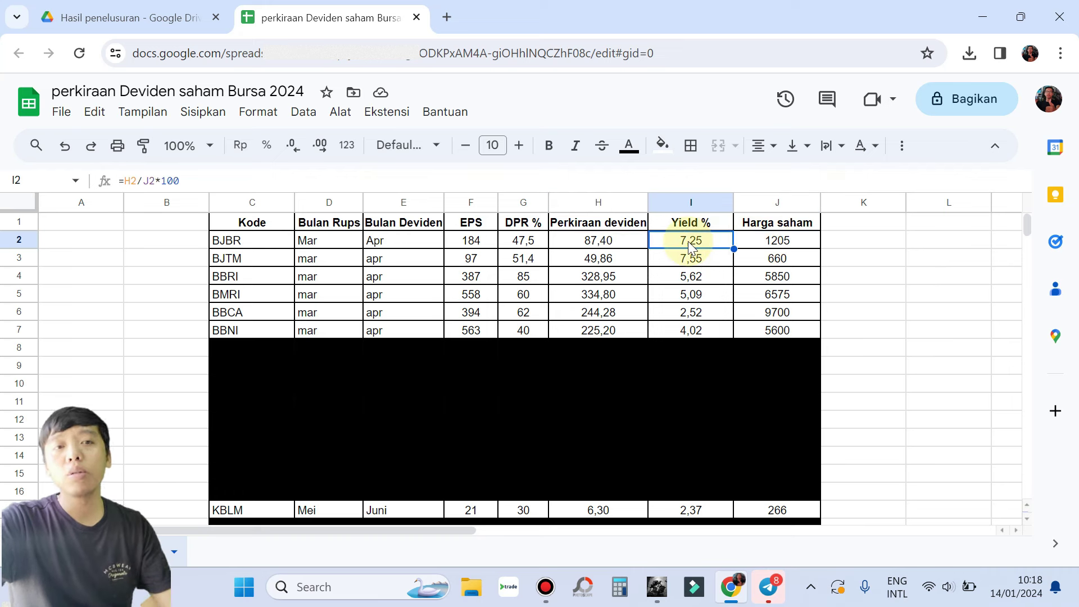
Step: Highlight the BMRI row across C5:I5 and inspect its yield and estimated dividend formulas
{"action": "left_click_drag", "start_coordinate": [228, 260], "coordinate": [698, 279]}
{"action": "left_click", "coordinate": [471, 312]}
{"action": "left_click_drag", "start_coordinate": [227, 294], "coordinate": [704, 295]}
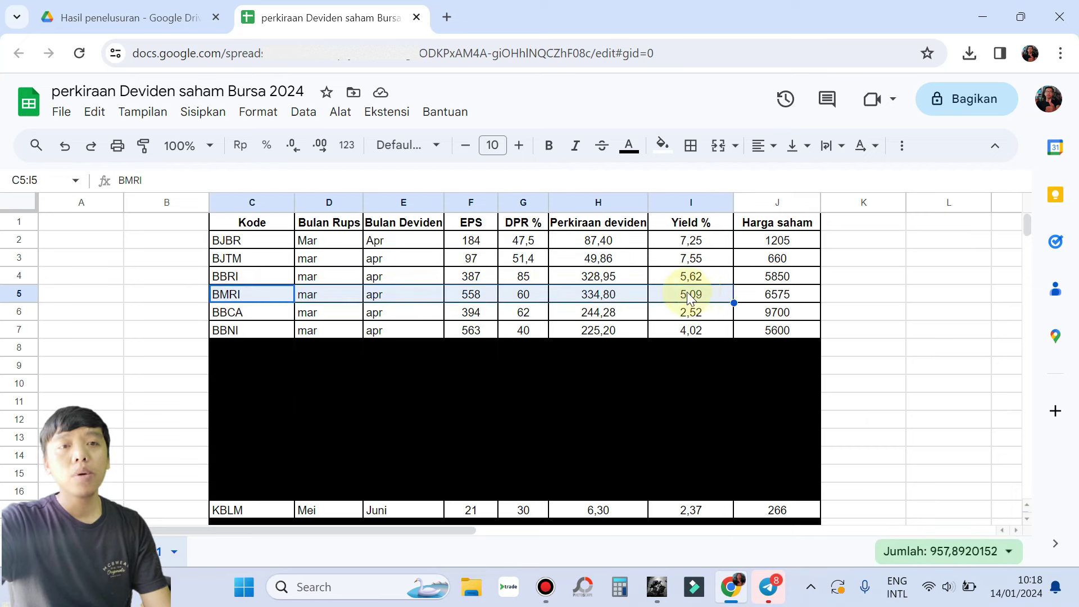
{"action": "left_click", "coordinate": [694, 298]}
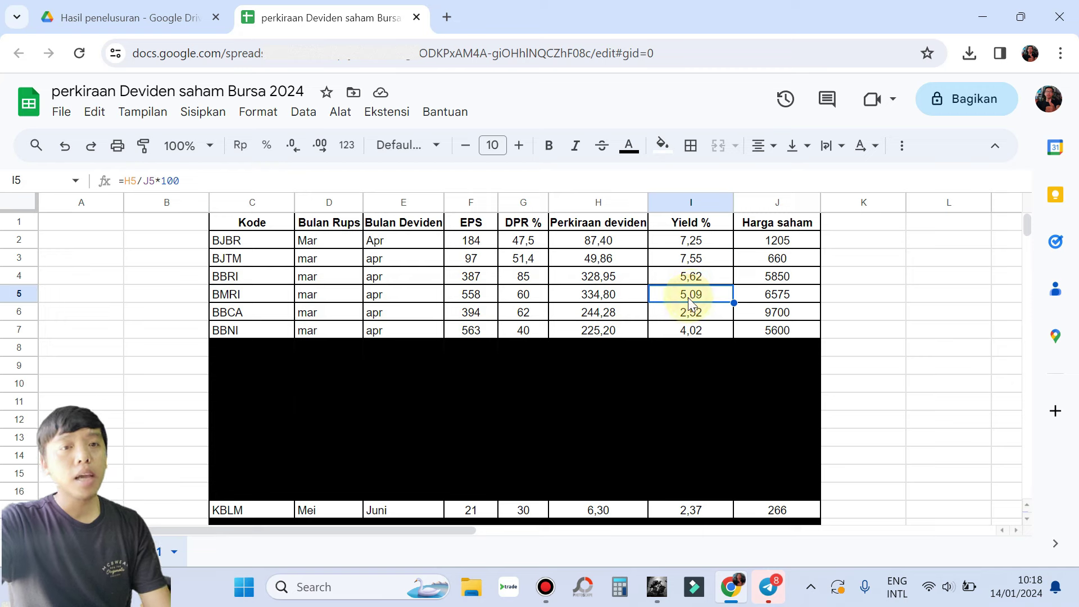
{"action": "left_click", "coordinate": [599, 305]}
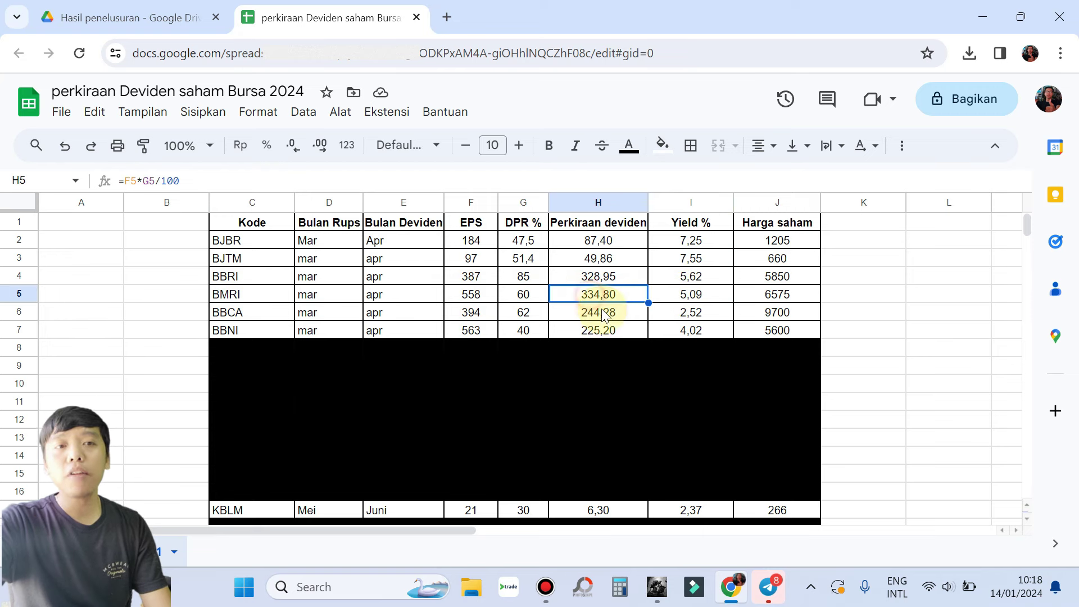
Step: Inspect BBRI's yield and estimated dividend formulas in row 4
{"action": "left_click", "coordinate": [246, 278]}
{"action": "left_click", "coordinate": [688, 281]}
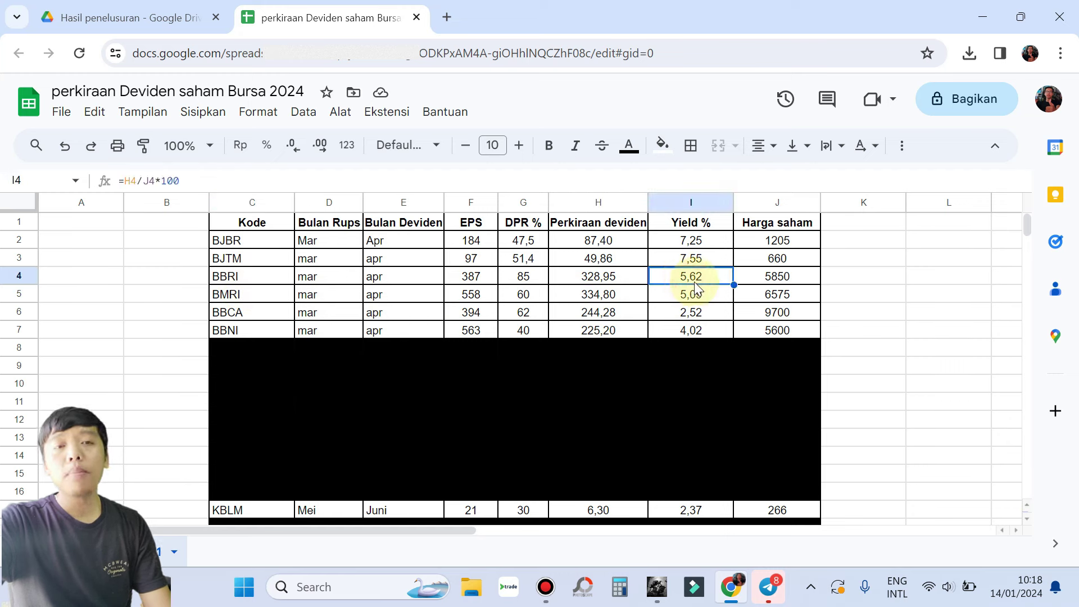
{"action": "left_click", "coordinate": [591, 278]}
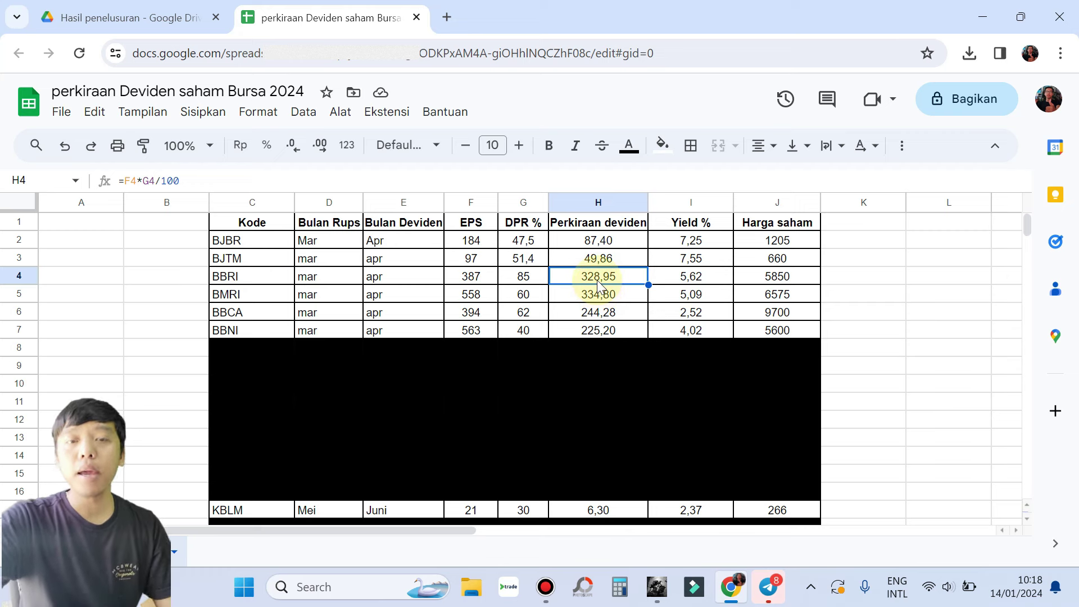
Step: Check the RUPS and dividend months for BJBR, the RUPS month for KBLM, and the remaining rows of the dividend list
{"action": "left_click", "coordinate": [309, 244]}
{"action": "left_click", "coordinate": [407, 241]}
{"action": "scroll", "coordinate": [386, 332], "scroll_direction": "down", "scroll_amount": 2}
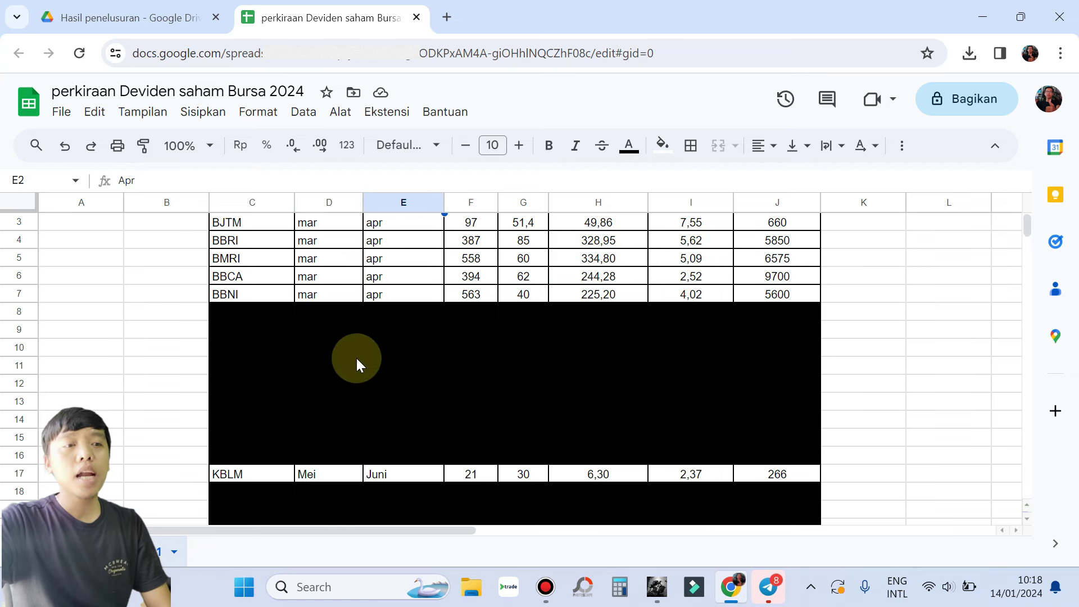
{"action": "left_click", "coordinate": [309, 420]}
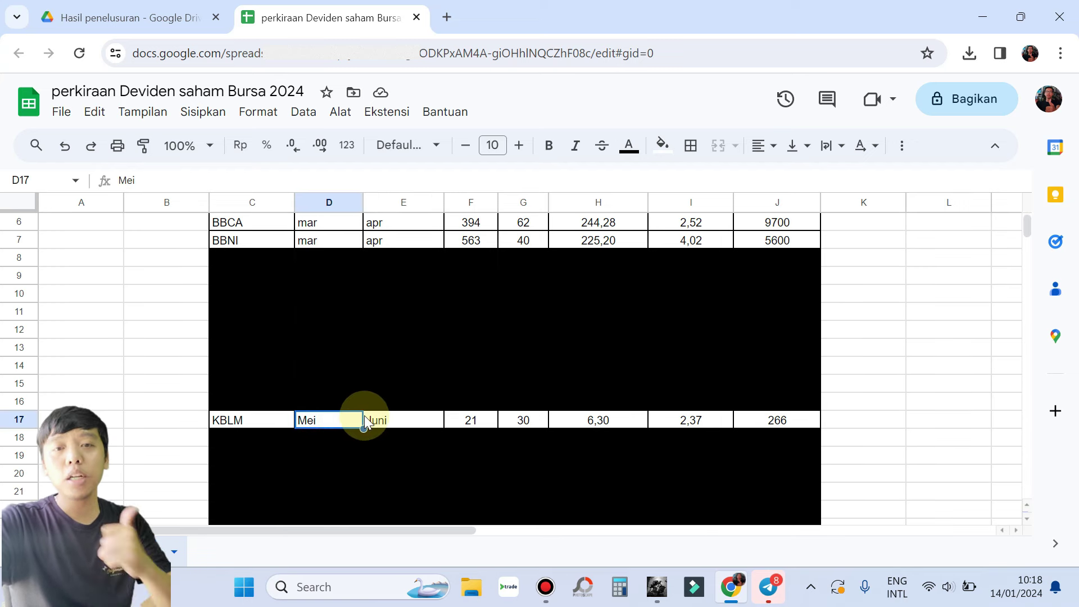
{"action": "scroll", "coordinate": [363, 383], "scroll_direction": "down", "scroll_amount": 10}
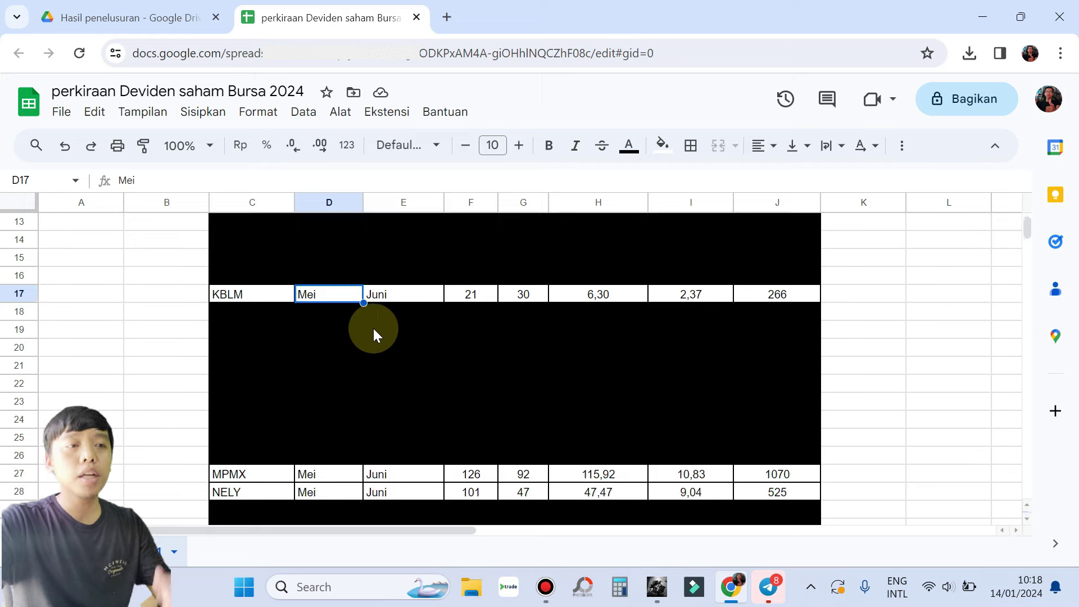
{"action": "scroll", "coordinate": [373, 327], "scroll_direction": "down", "scroll_amount": 20}
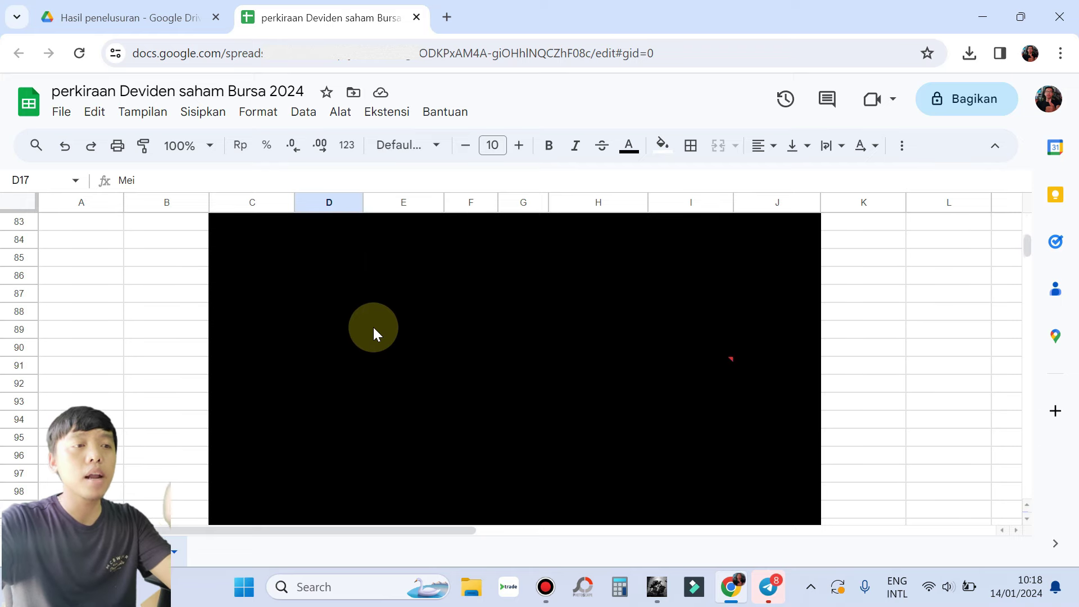
Step: Look through the rest of the dividend list down to its last row, 163
{"action": "scroll", "coordinate": [372, 328], "scroll_direction": "down", "scroll_amount": 8}
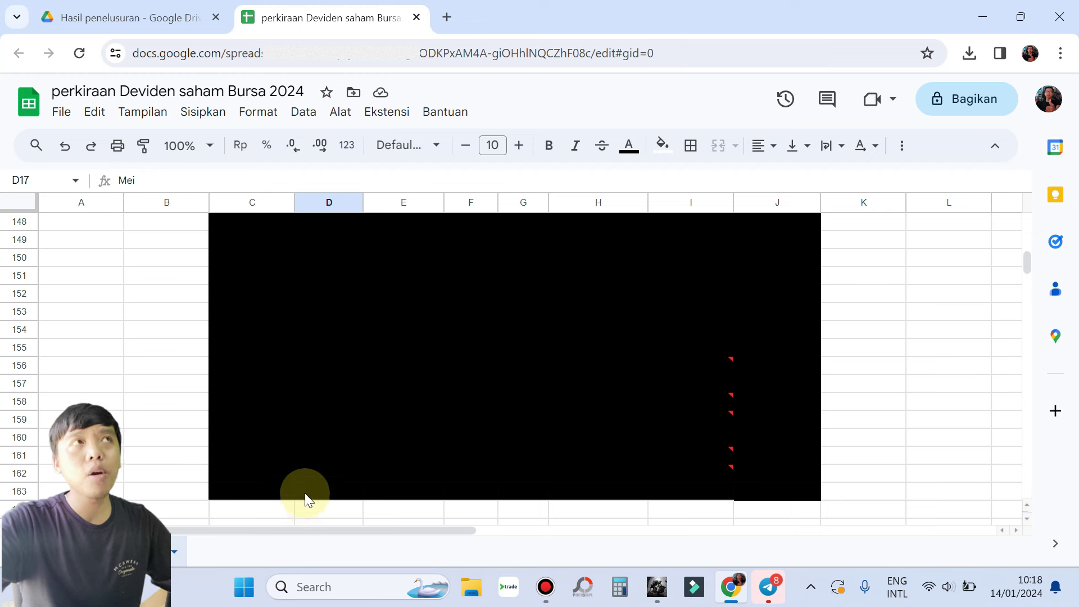
{"action": "left_click", "coordinate": [257, 487]}
{"action": "left_click", "coordinate": [147, 438]}
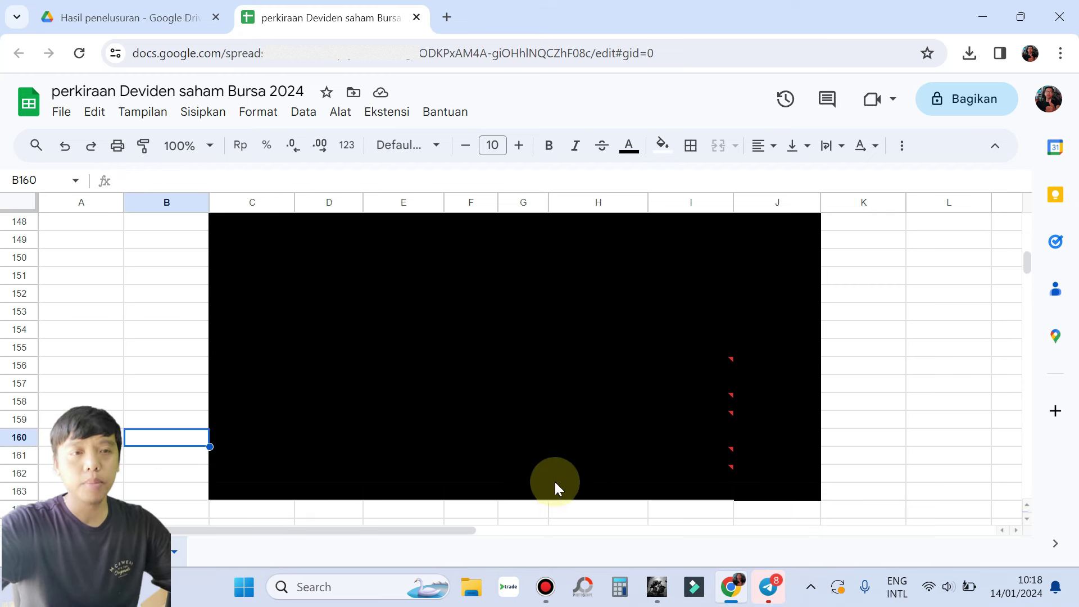
Step: Return to KBLM in row 17 and inspect its estimated dividend formula, share price and yield formula
{"action": "scroll", "coordinate": [569, 469], "scroll_direction": "up", "scroll_amount": 12}
{"action": "scroll", "coordinate": [571, 462], "scroll_direction": "up", "scroll_amount": 15}
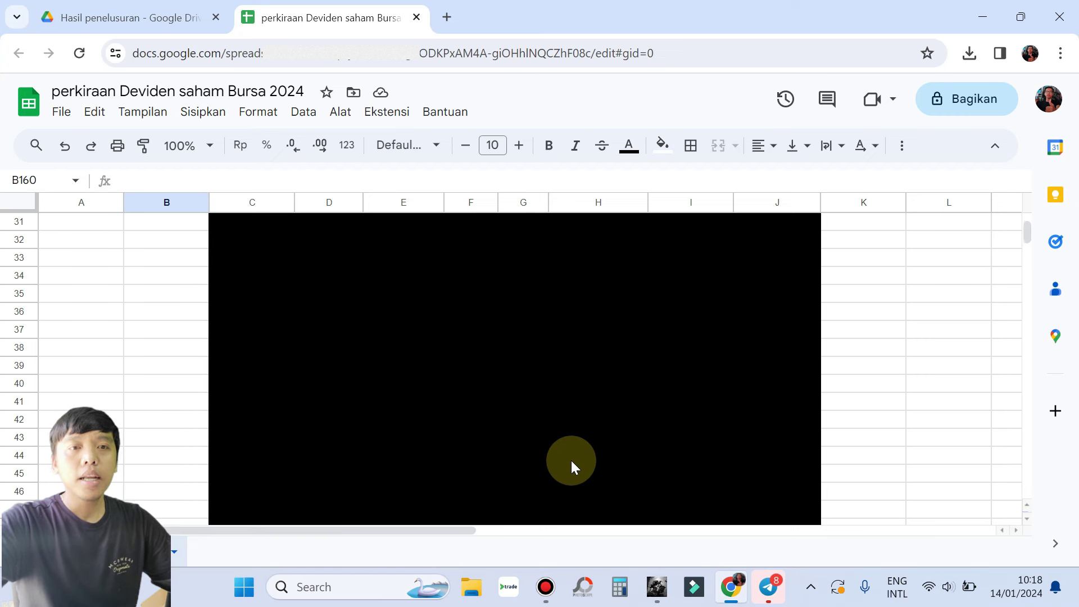
{"action": "scroll", "coordinate": [448, 424], "scroll_direction": "up", "scroll_amount": 3}
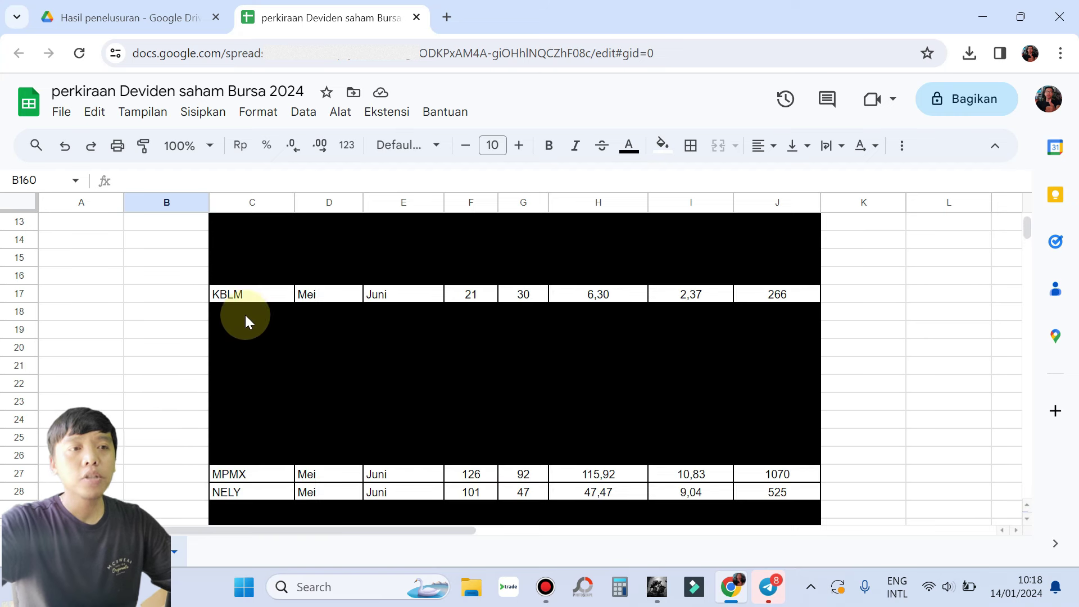
{"action": "left_click", "coordinate": [241, 294]}
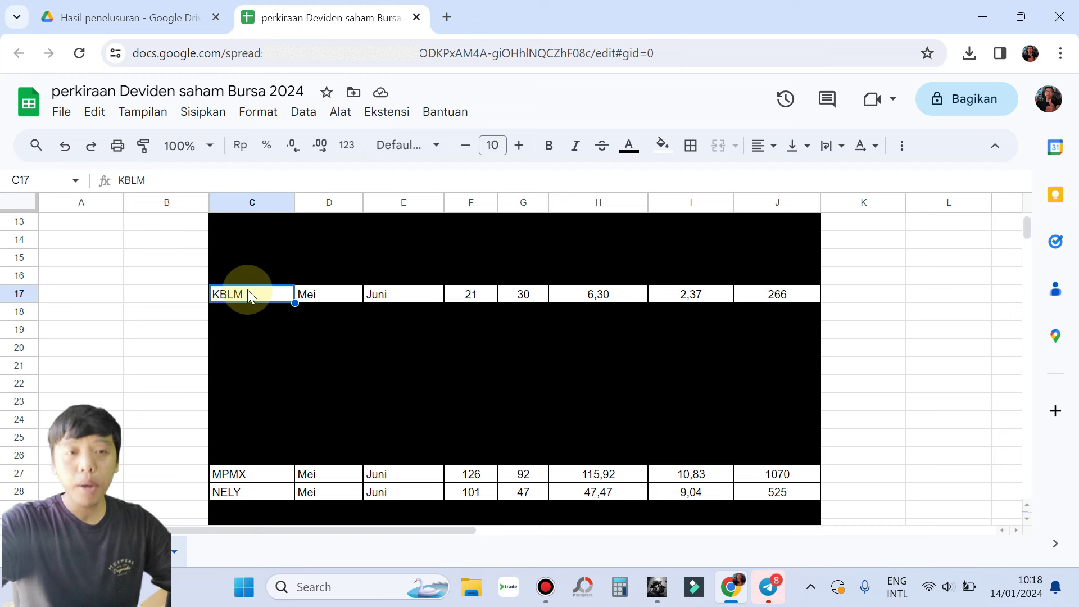
{"action": "left_click", "coordinate": [595, 295]}
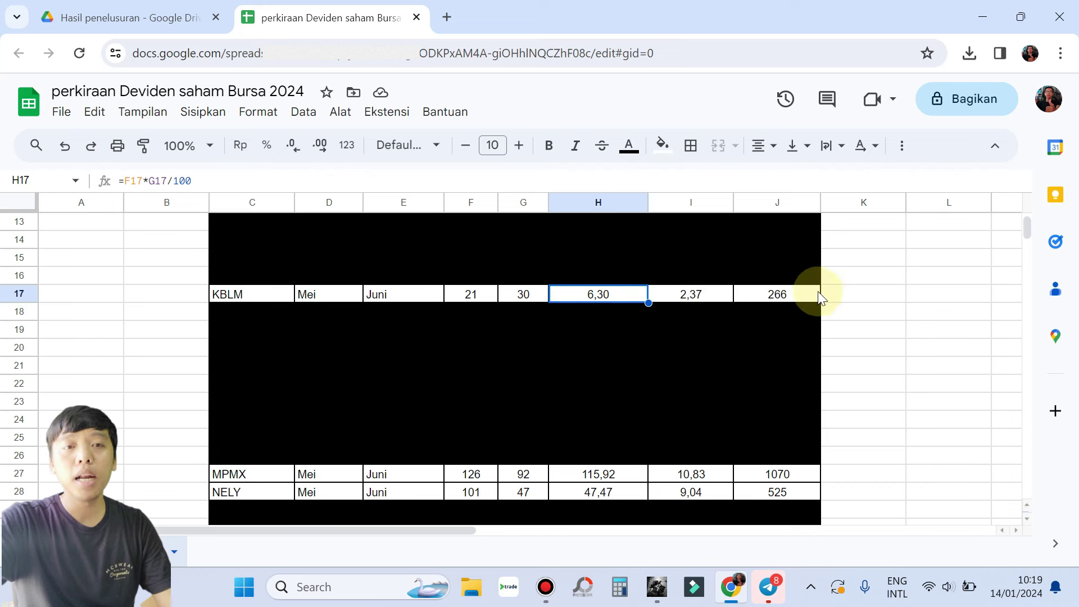
{"action": "left_click", "coordinate": [795, 293]}
{"action": "left_click", "coordinate": [677, 296]}
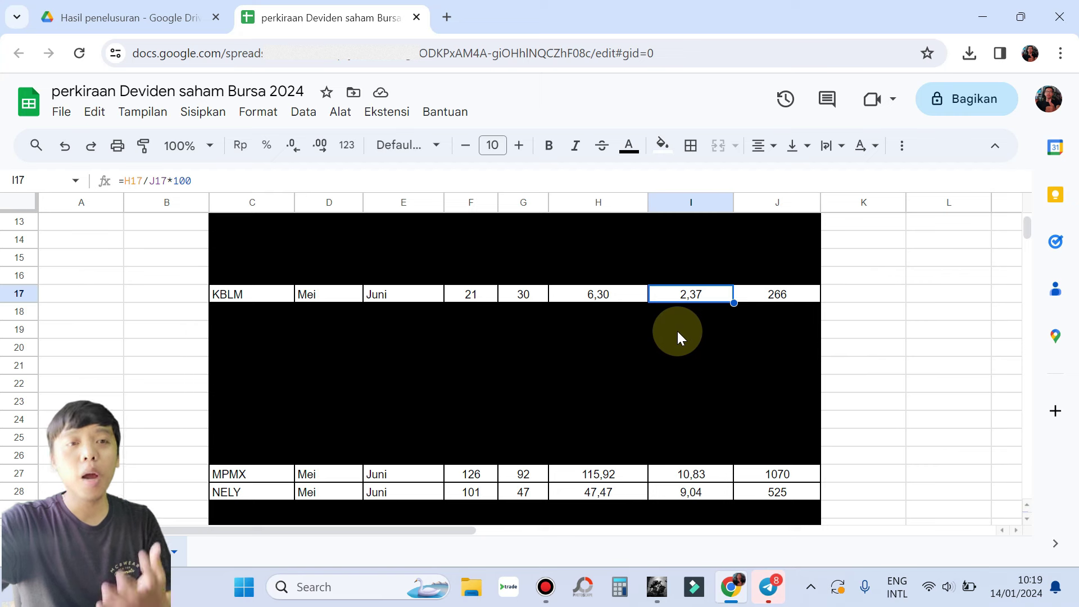
Step: Highlight the MPMX row from its ticker to the estimated dividend, and inspect its dividend formula, share price and yield formula
{"action": "scroll", "coordinate": [562, 382], "scroll_direction": "down", "scroll_amount": 1}
{"action": "left_click", "coordinate": [231, 437]}
{"action": "left_click", "coordinate": [622, 436], "text": "shift"}
{"action": "left_click", "coordinate": [607, 444]}
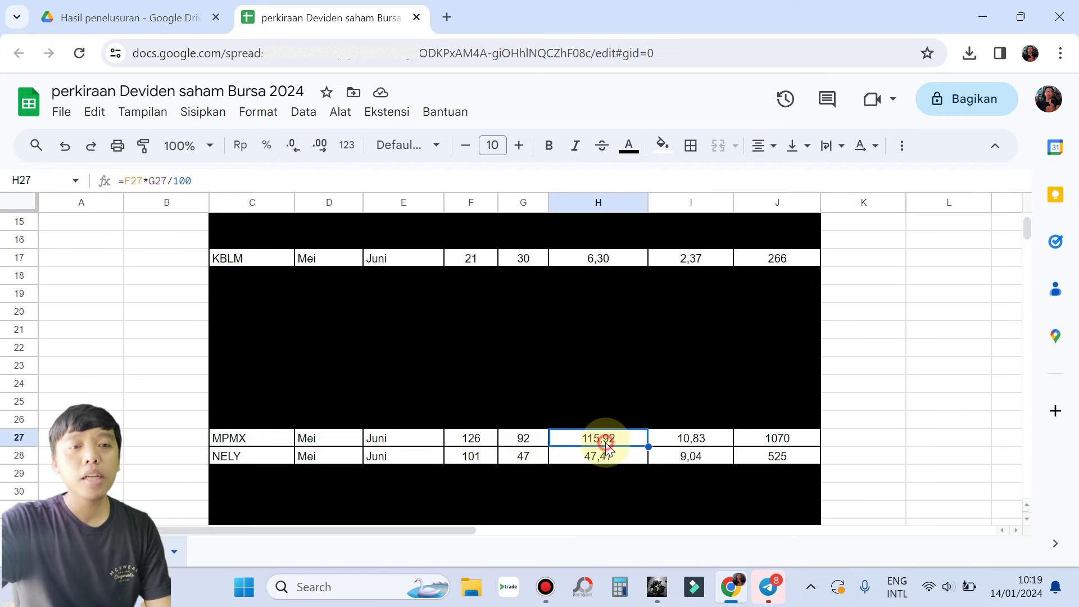
{"action": "left_click", "coordinate": [759, 440]}
{"action": "left_click", "coordinate": [685, 444]}
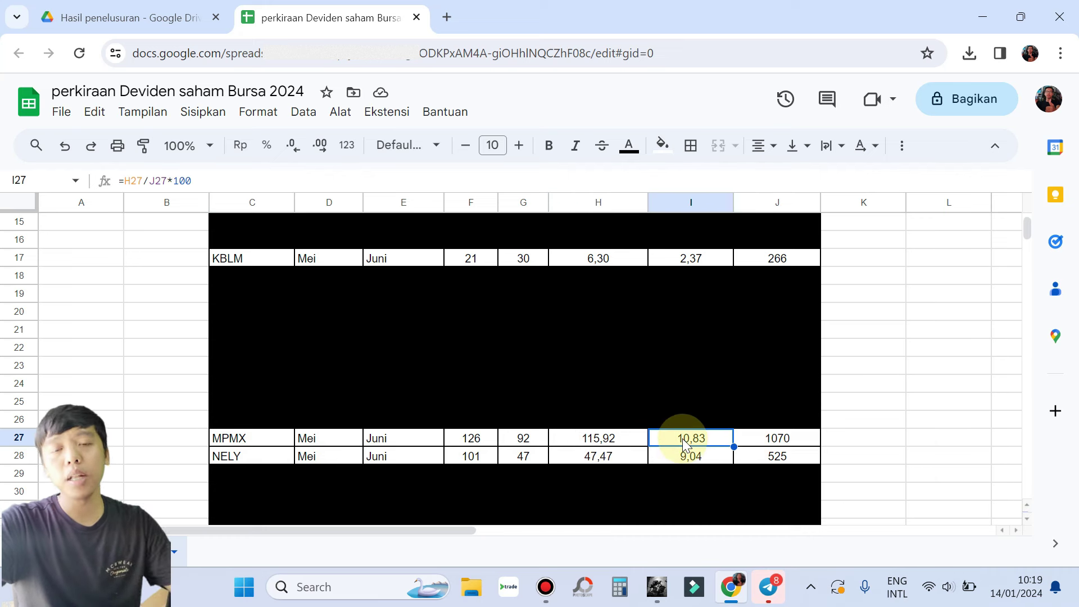
Step: Examine NELY's estimated dividend, EPS, DPR, share price and yield cells in row 28
{"action": "left_click", "coordinate": [224, 456]}
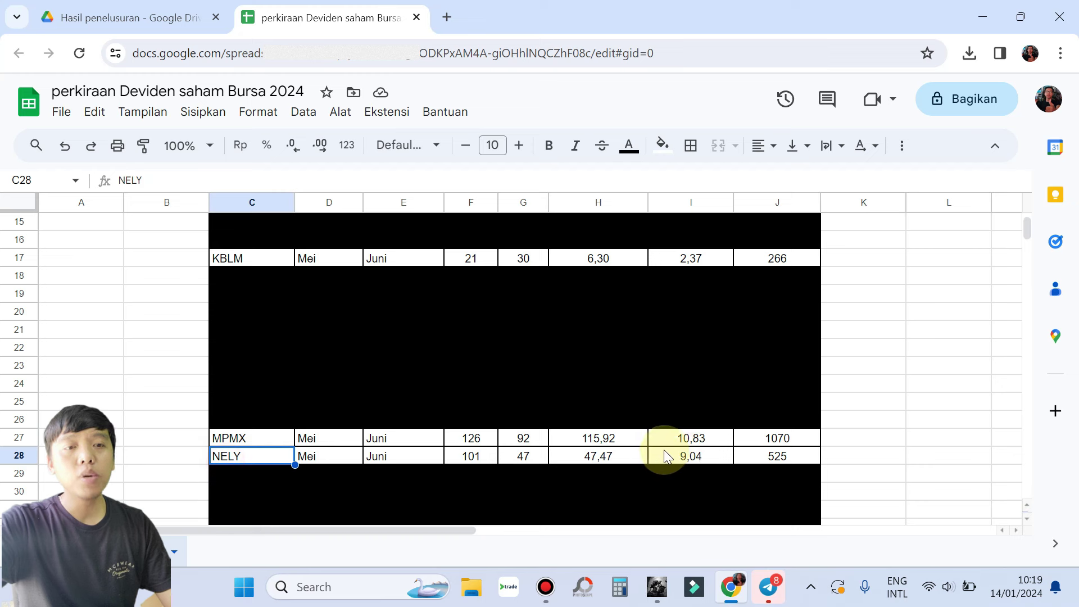
{"action": "left_click", "coordinate": [603, 457]}
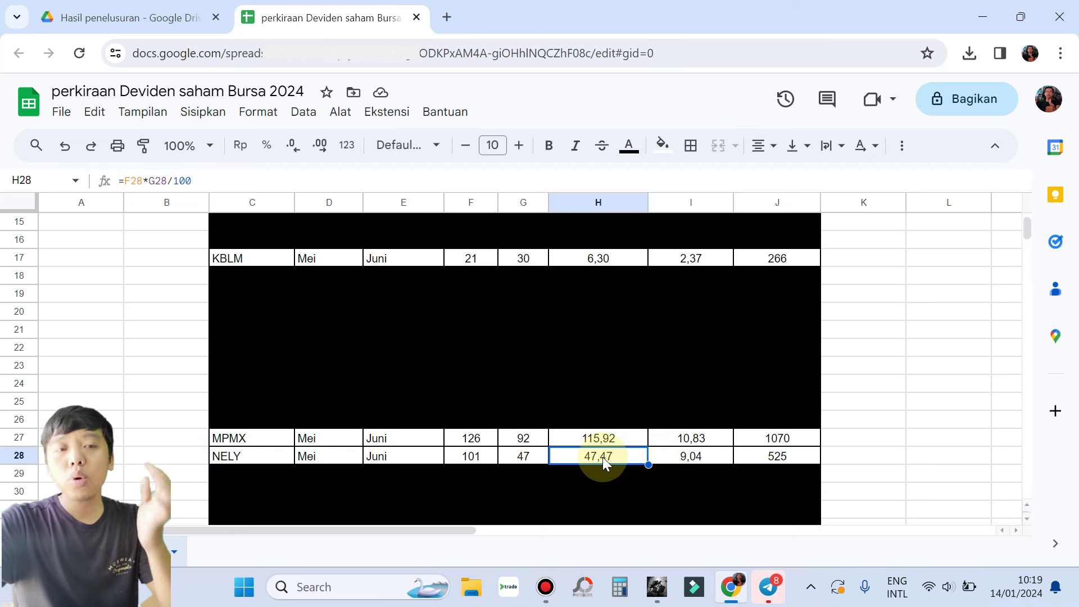
{"action": "left_click", "coordinate": [474, 454]}
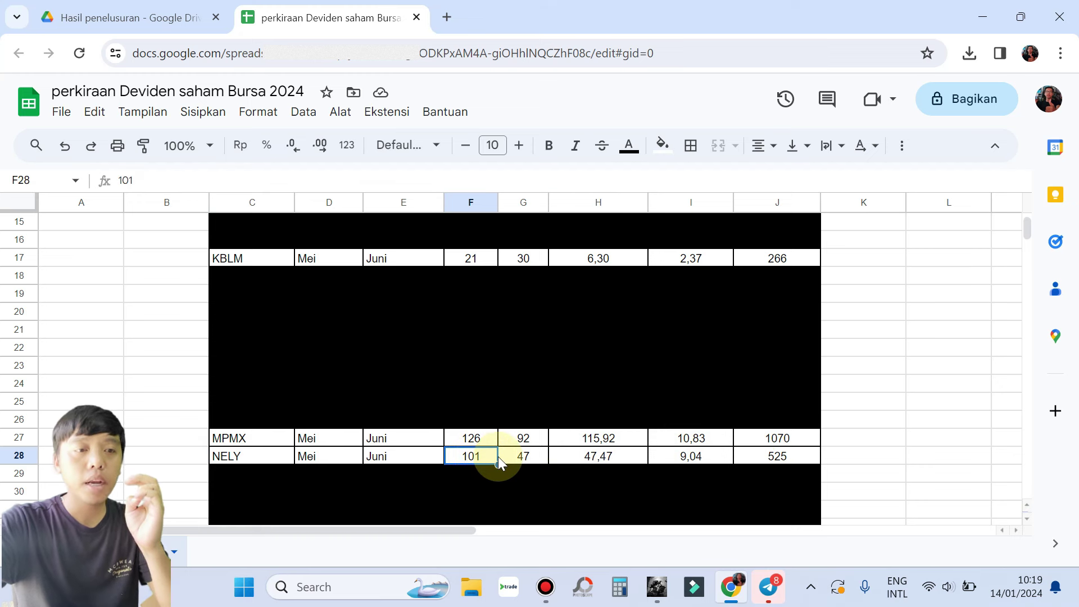
{"action": "left_click", "coordinate": [529, 457]}
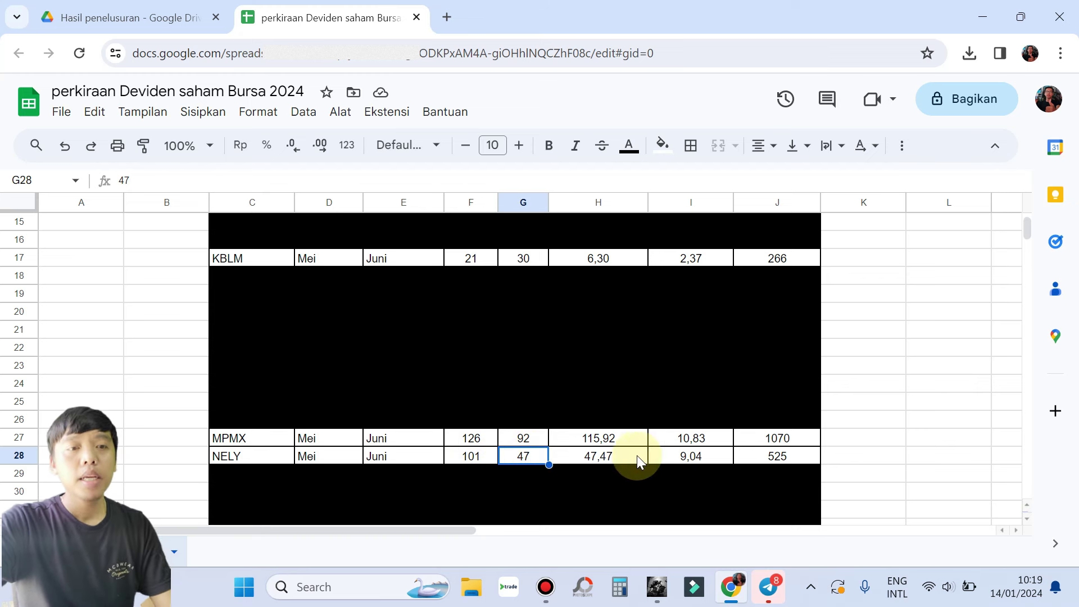
{"action": "left_click", "coordinate": [781, 460]}
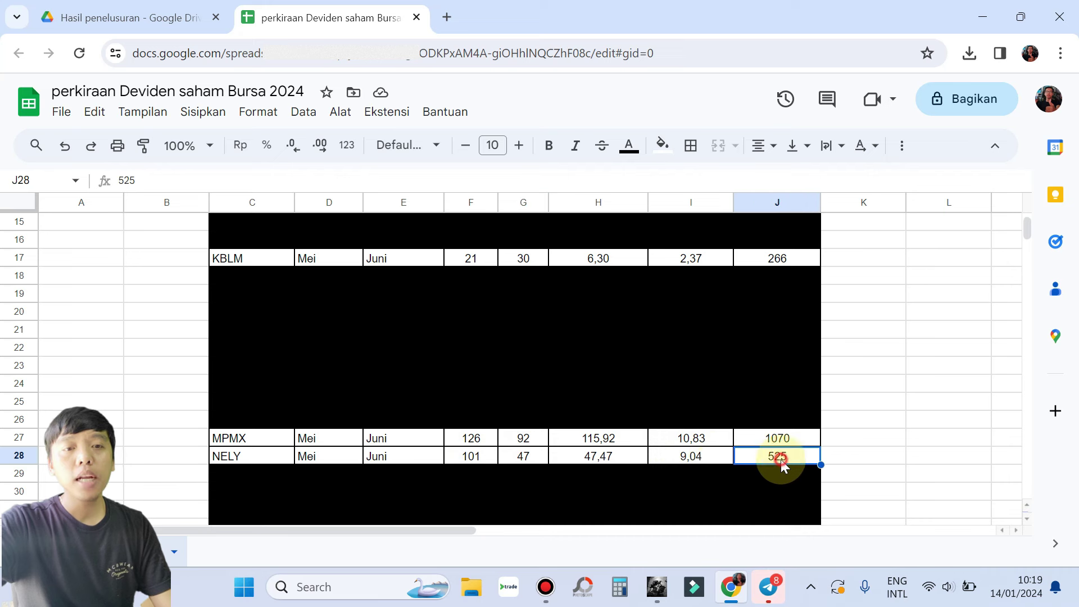
{"action": "left_click", "coordinate": [687, 460]}
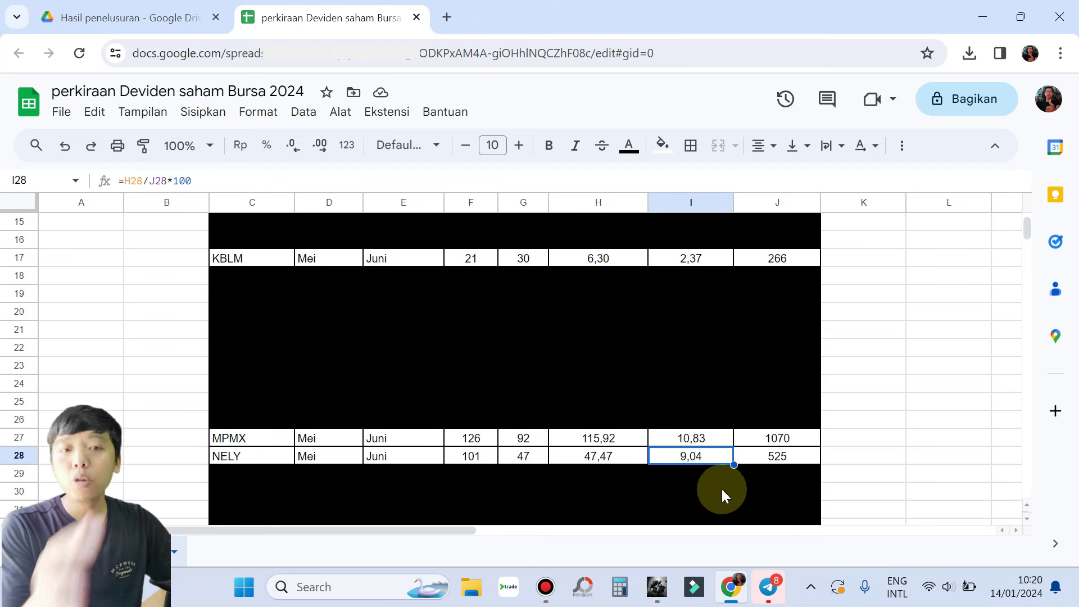
Step: Switch to Telegram and review the perkiraan Deviden saham Bursa 2024.xlsx post and its follow-up messages in the STS DISKUSI FEBRUARI 2024 group
{"action": "left_click", "coordinate": [768, 587]}
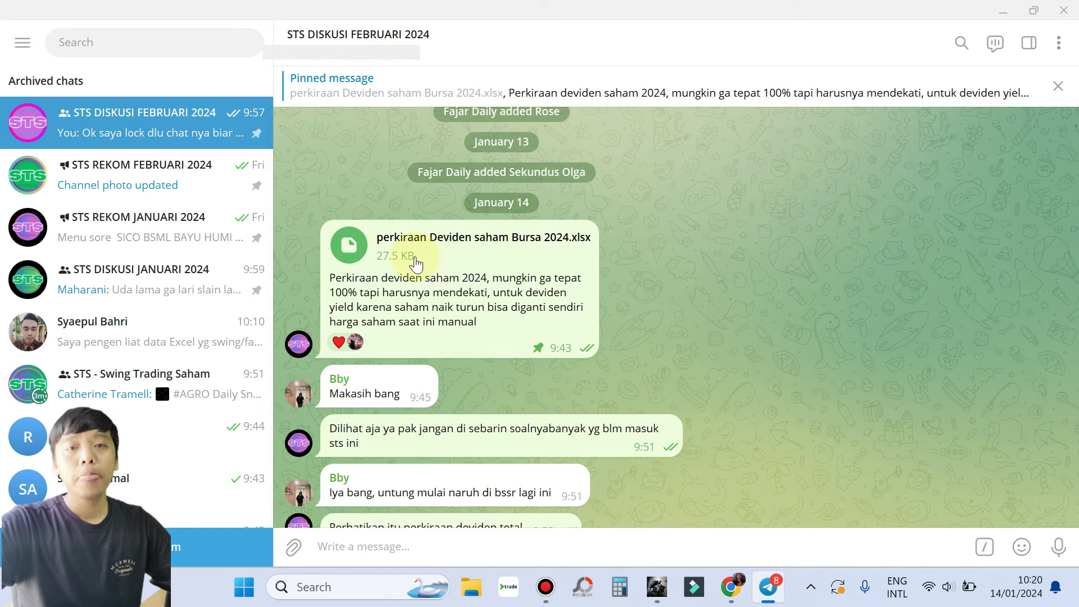
{"action": "left_click", "coordinate": [736, 588]}
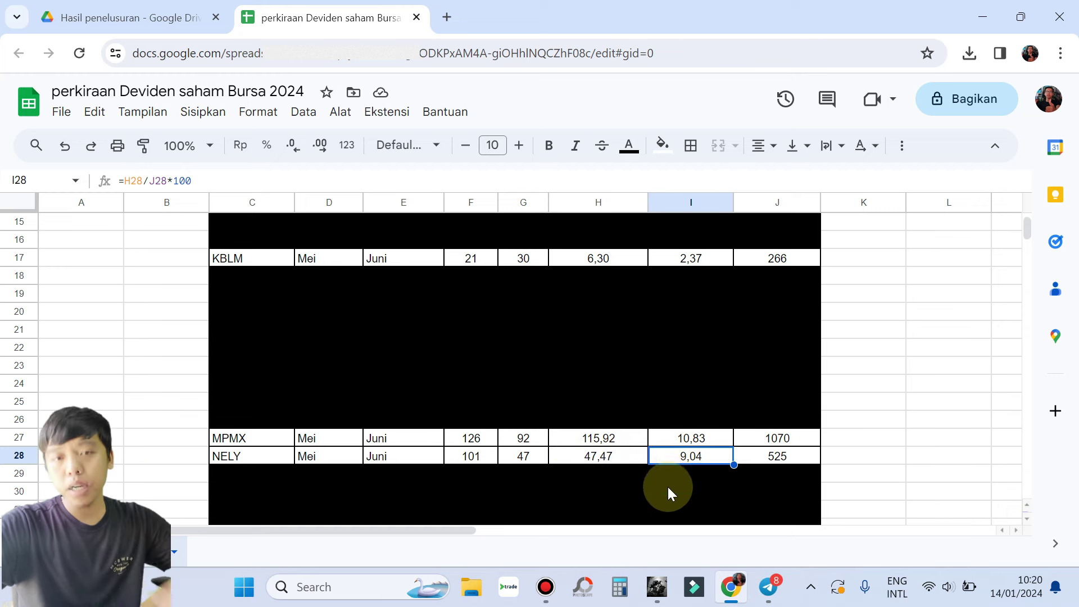
{"action": "left_click", "coordinate": [730, 587]}
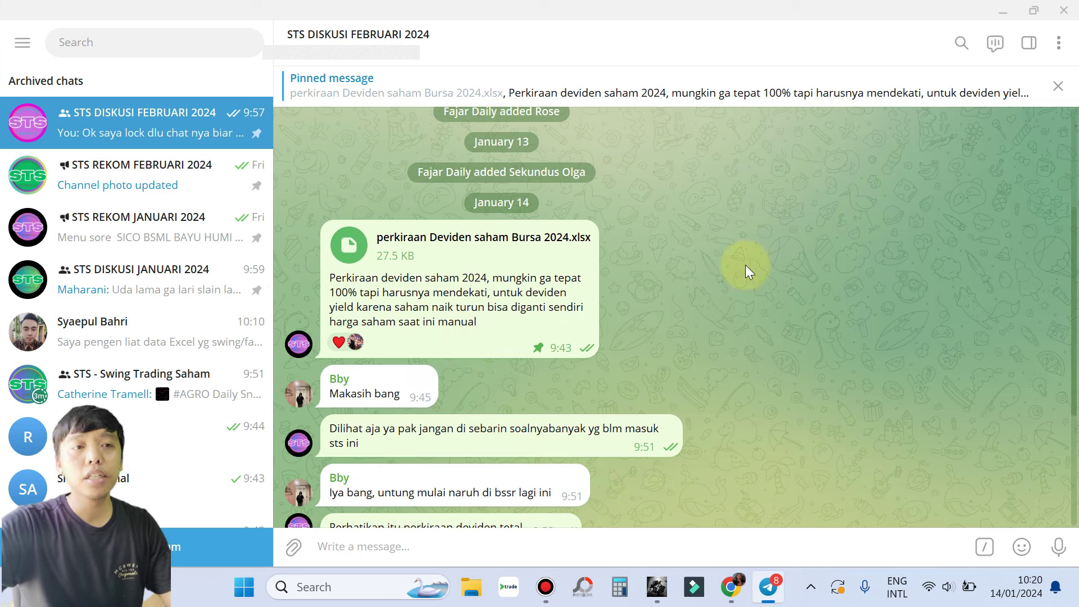
{"action": "mouse_move", "coordinate": [420, 296]}
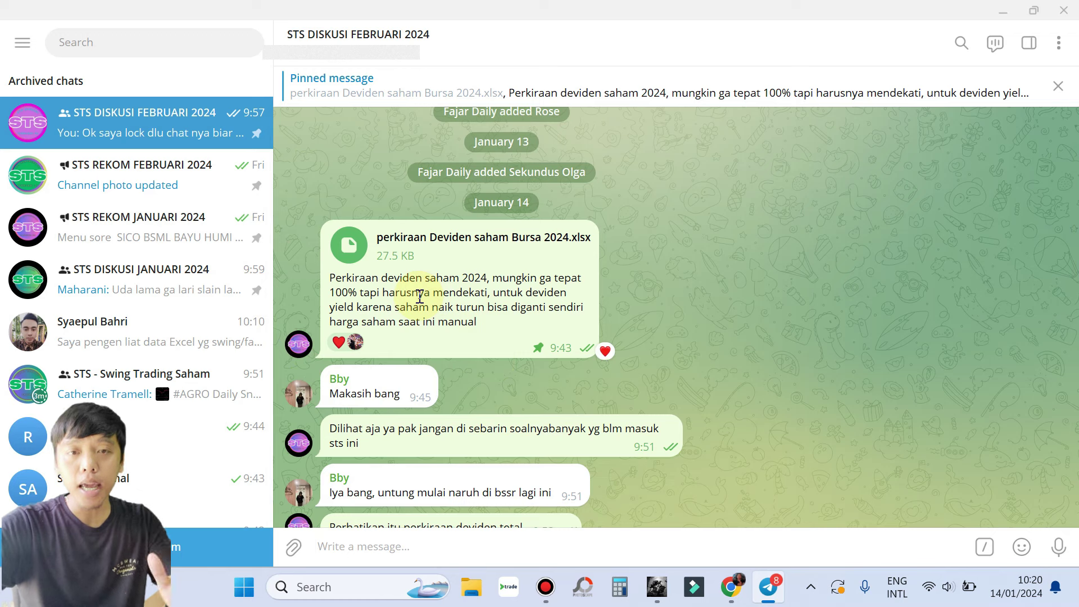
{"action": "scroll", "coordinate": [508, 335], "scroll_direction": "down", "scroll_amount": 3}
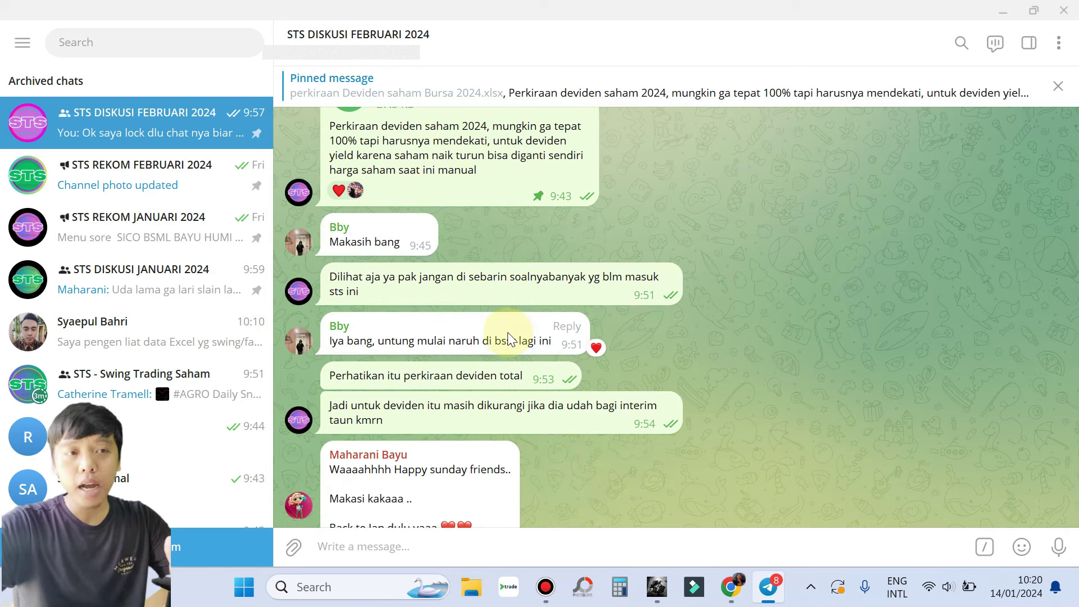
{"action": "scroll", "coordinate": [505, 337], "scroll_direction": "up", "scroll_amount": 1}
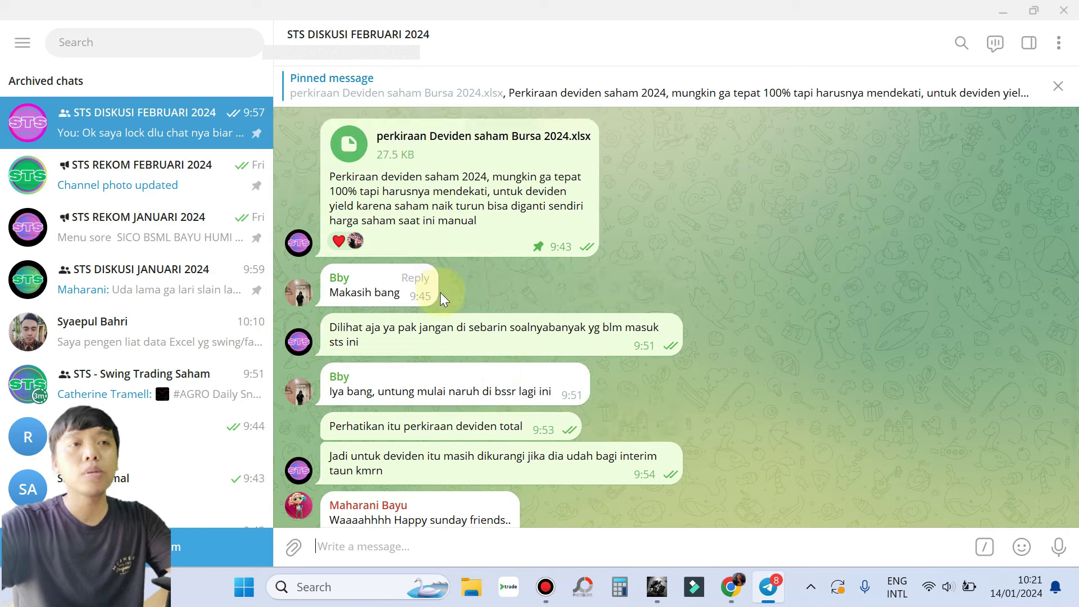